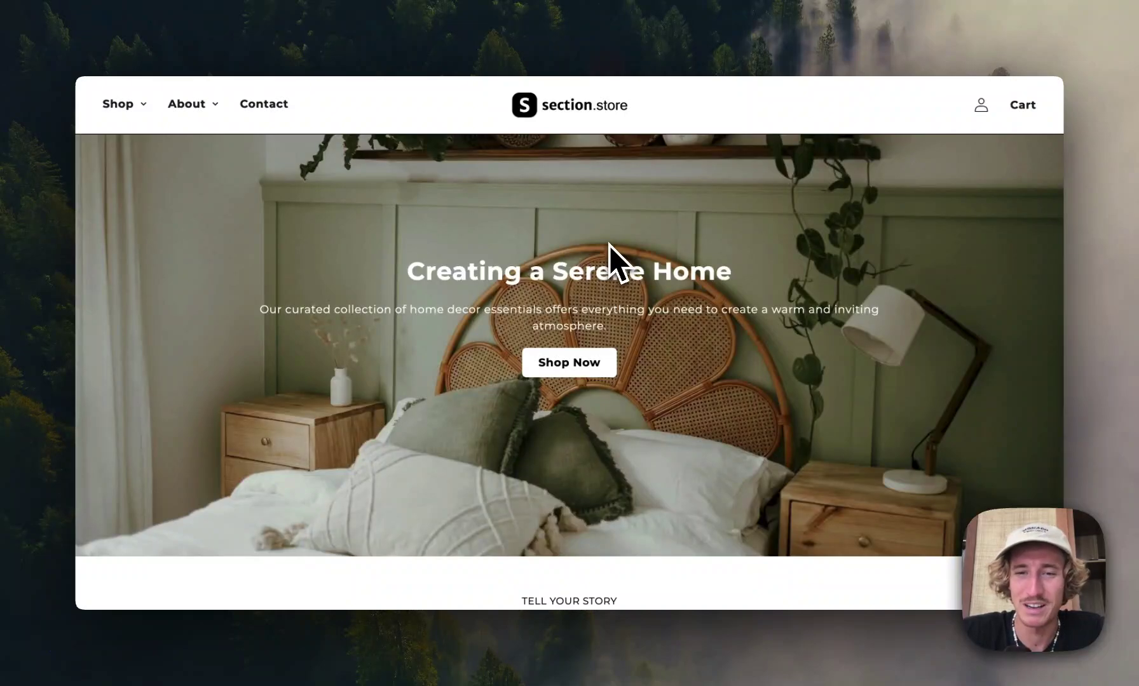
On the demo store, toggle the About dropdown, then open the Shop mega-menu of throw rugs.
scroll(610, 246, "down", 1)
scroll(609, 245, "up", 1)
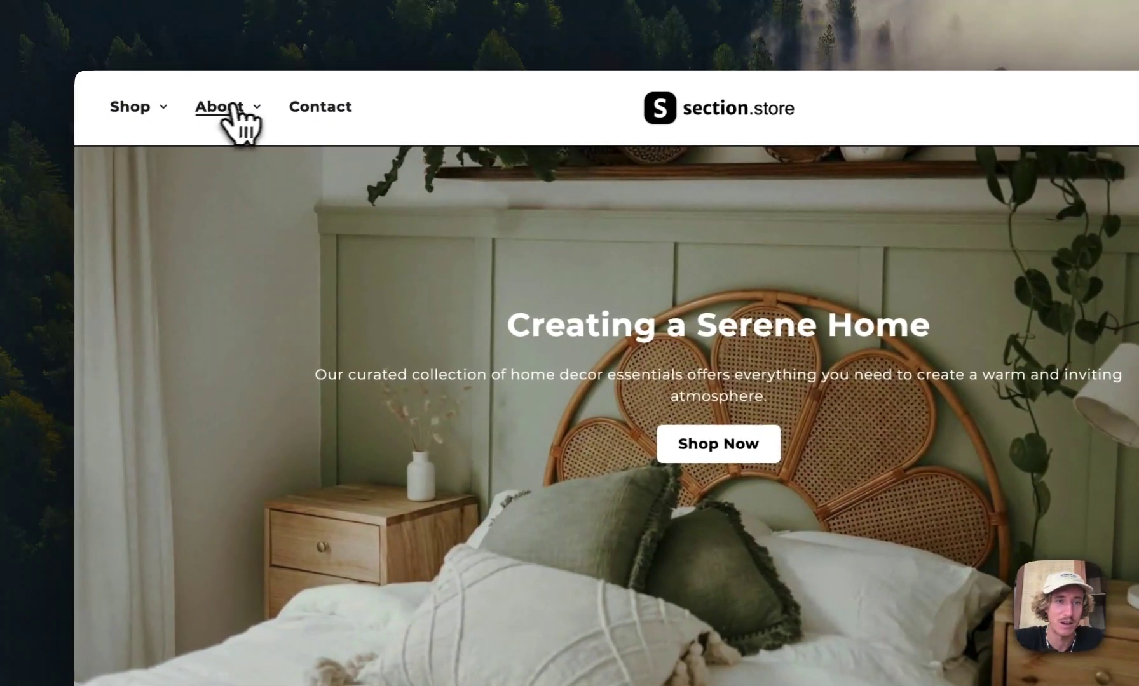
left_click(199, 111)
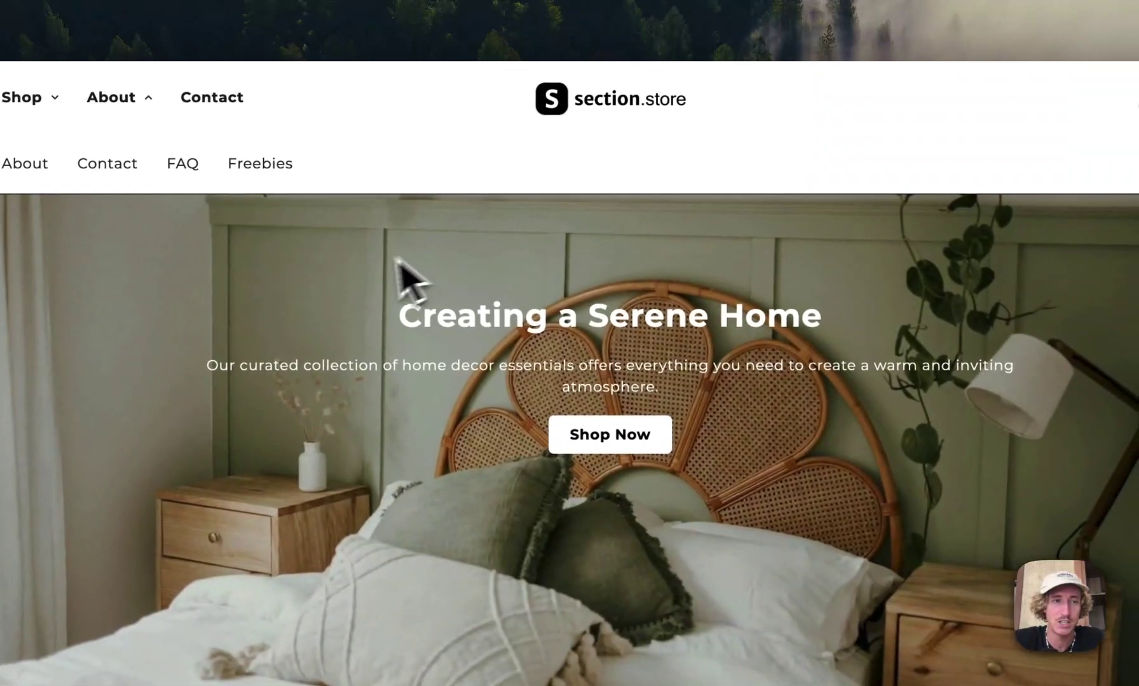
left_click(293, 251)
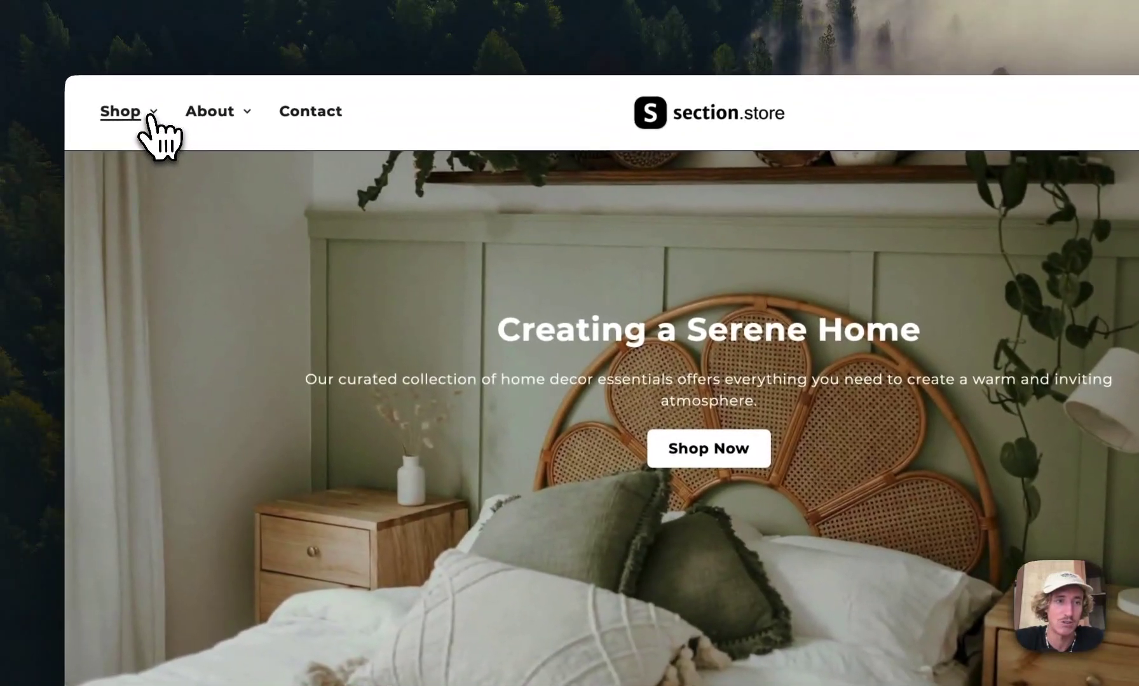
left_click(150, 115)
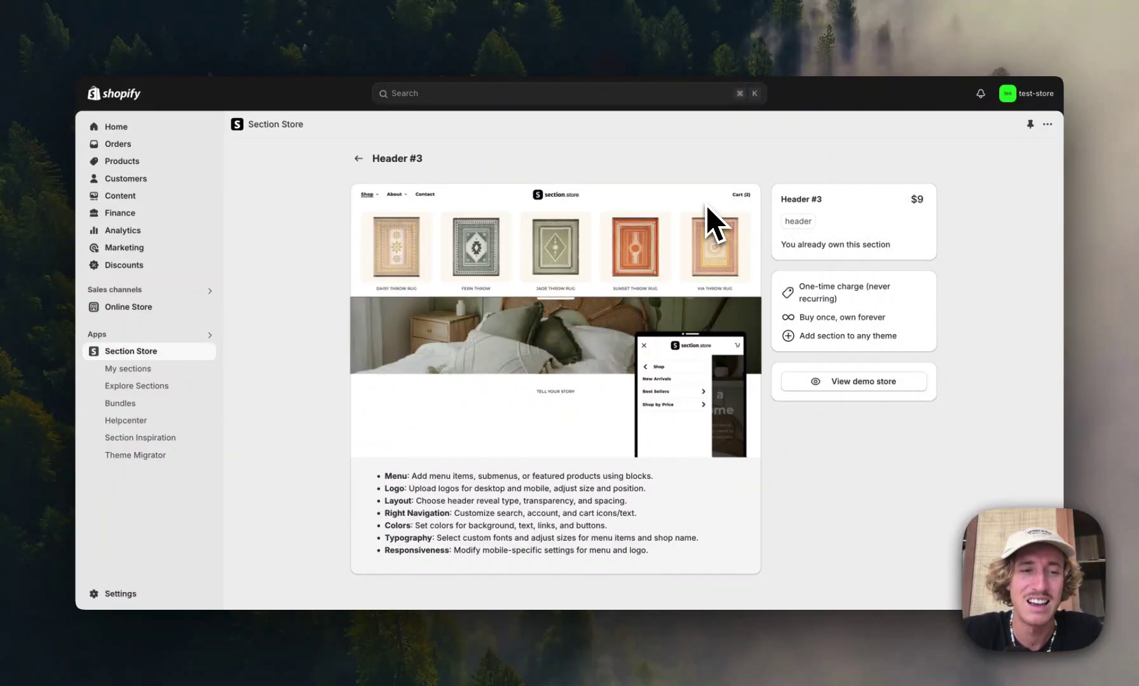
From My sections, customize Header #3 in the Gater-Full-Store (Live) theme.
left_click(150, 371)
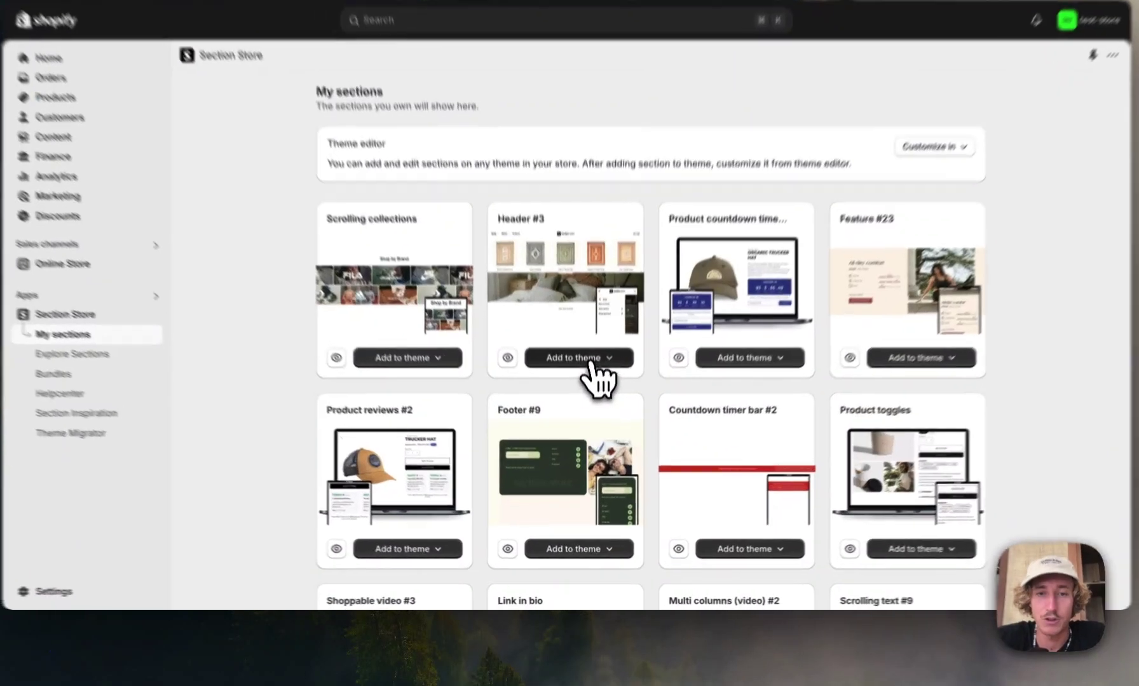
left_click(592, 390)
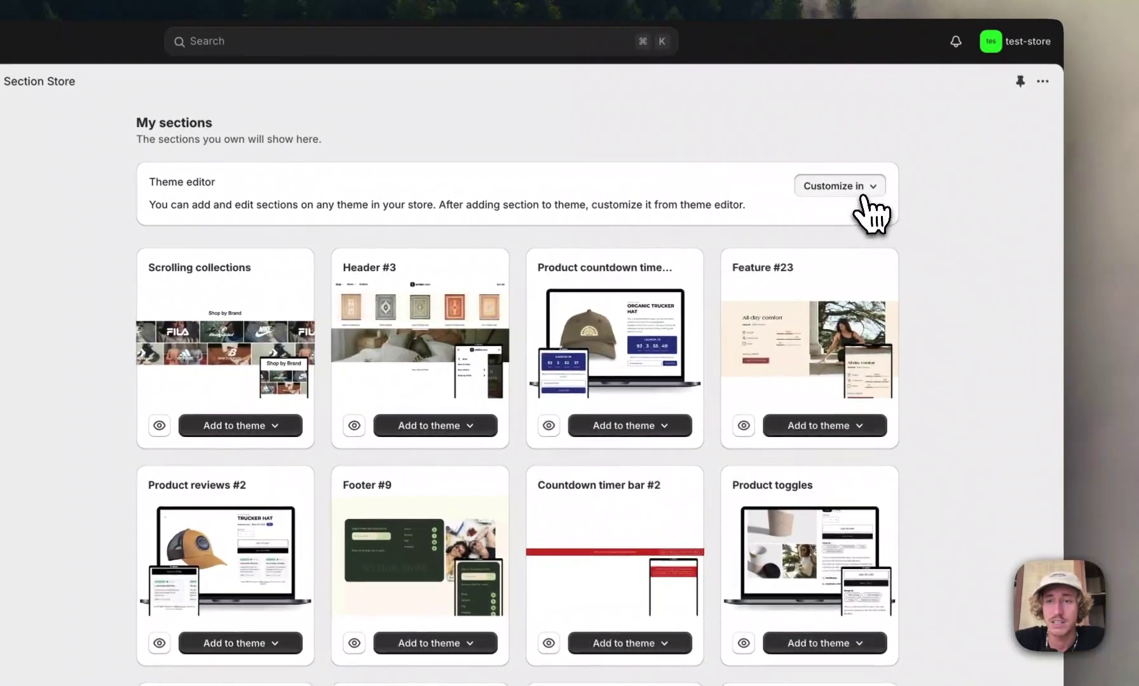
left_click(889, 204)
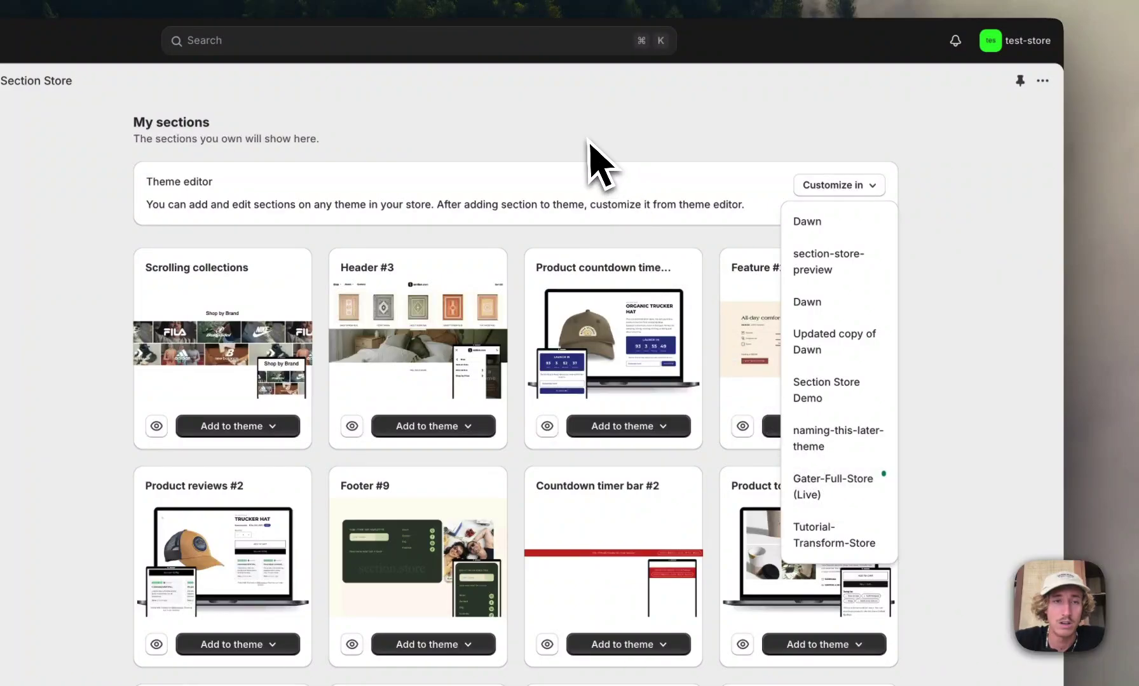
left_click(594, 162)
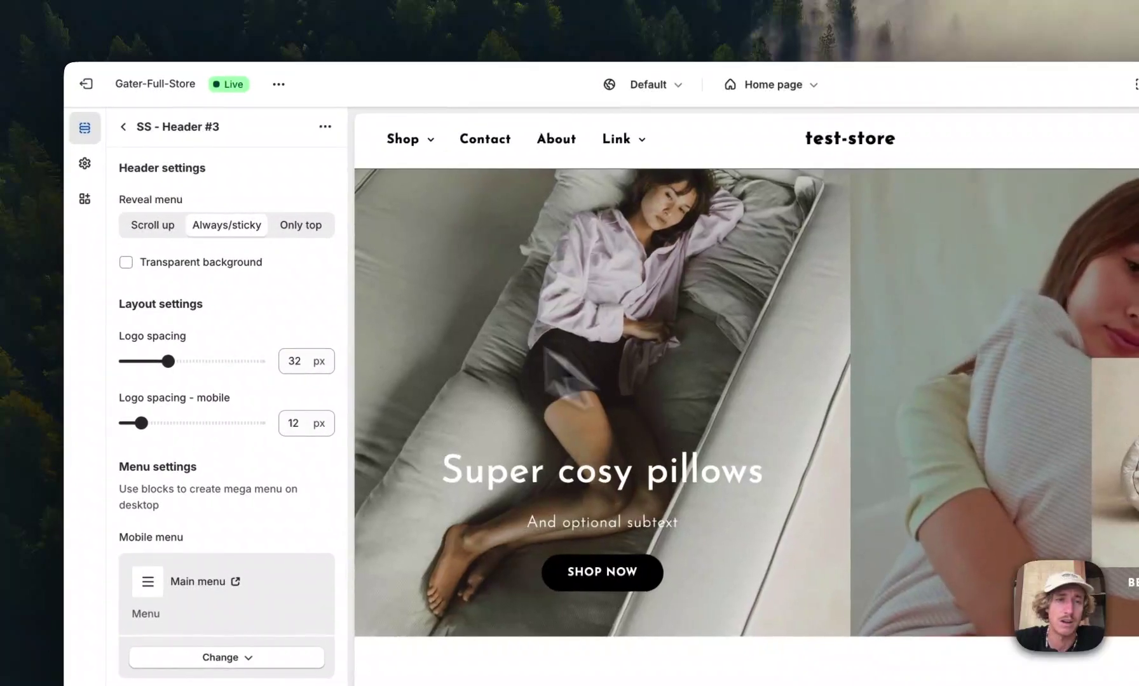
Delete the Link item under SS - Header #3, save, and preview the Shop dropdown.
left_click(135, 127)
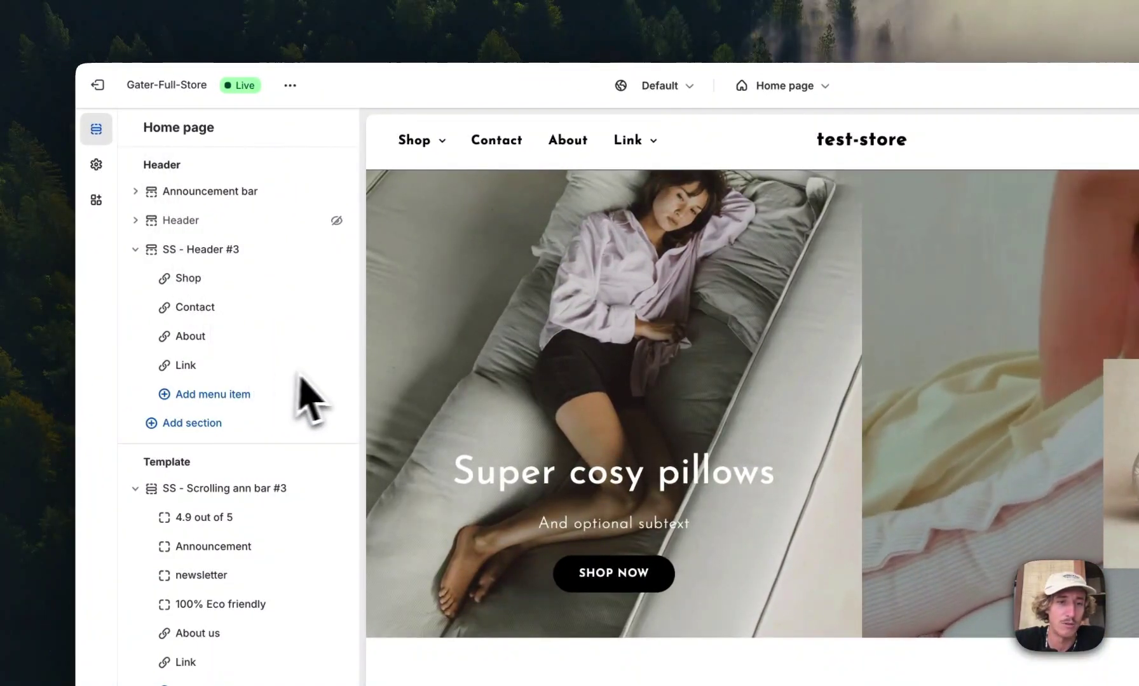
left_click(315, 365)
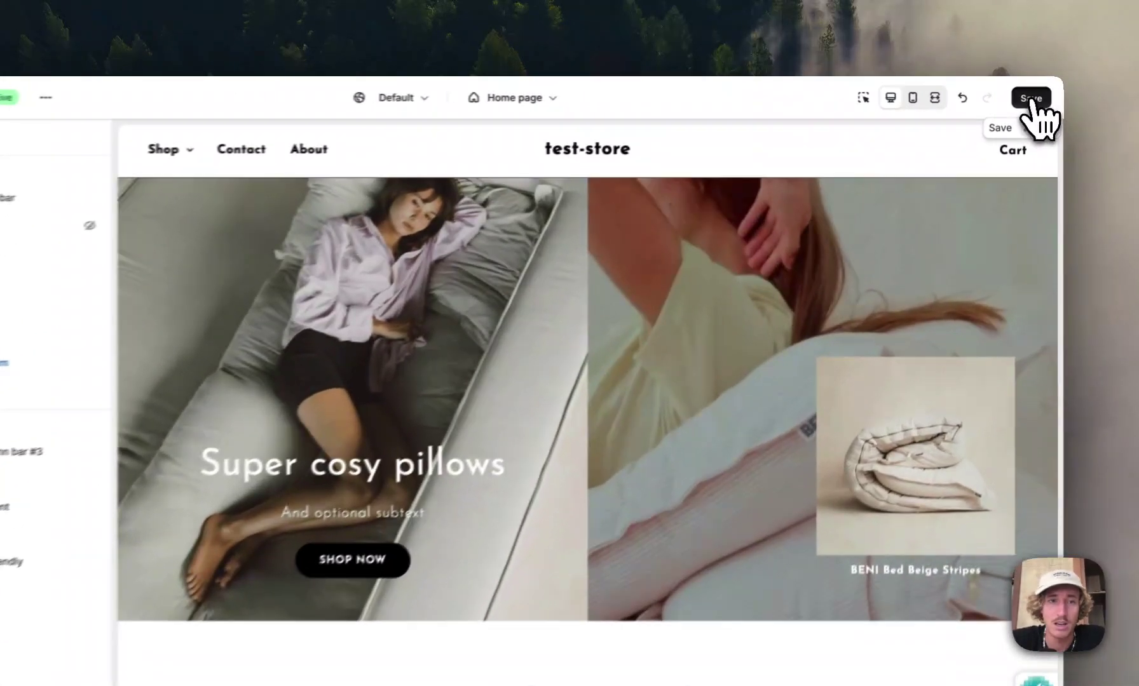
left_click(1037, 94)
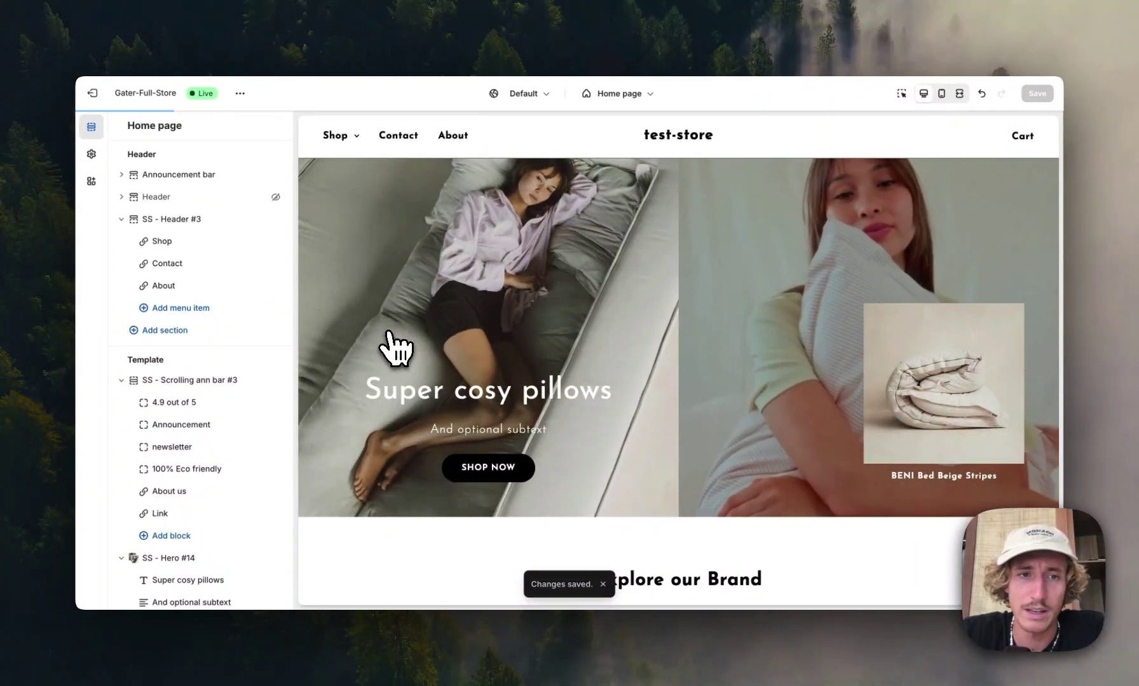
left_click(338, 134)
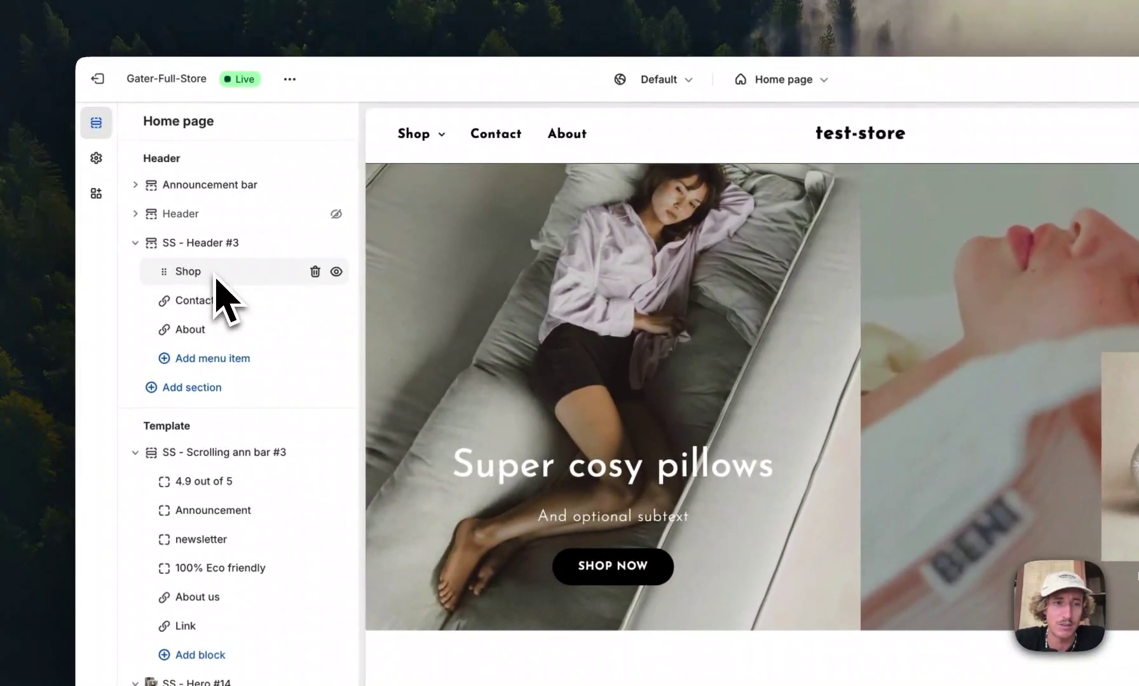
left_click(216, 278)
scroll(216, 305, "down", 2)
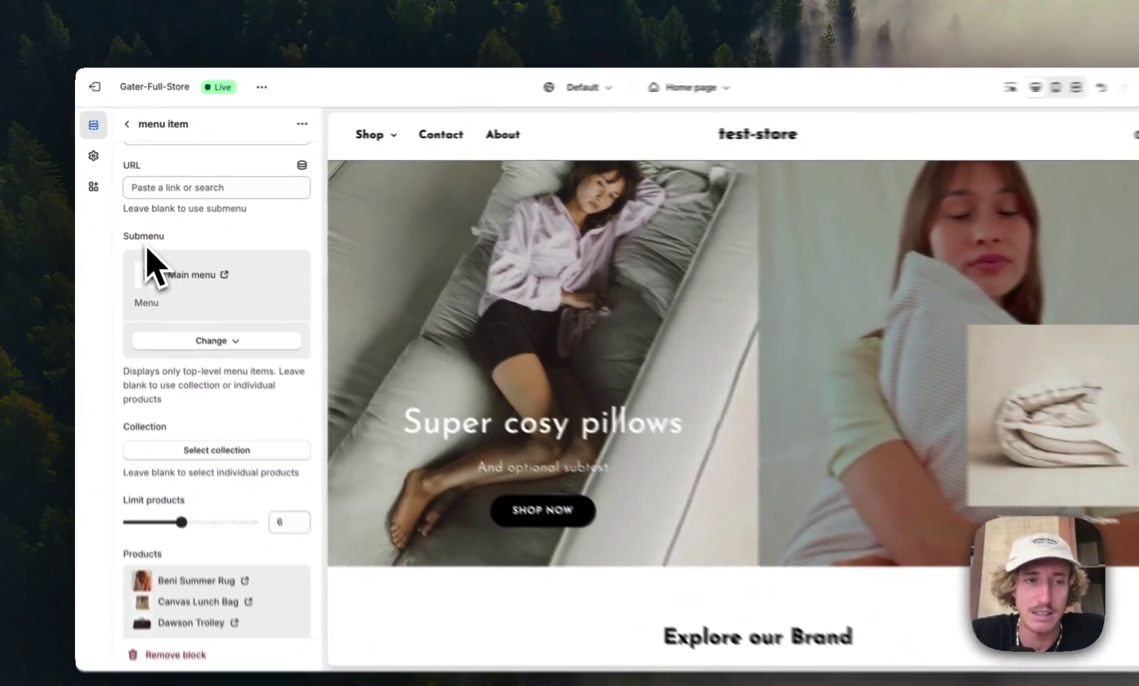
scroll(181, 356, "down", 1)
scroll(183, 359, "up", 3)
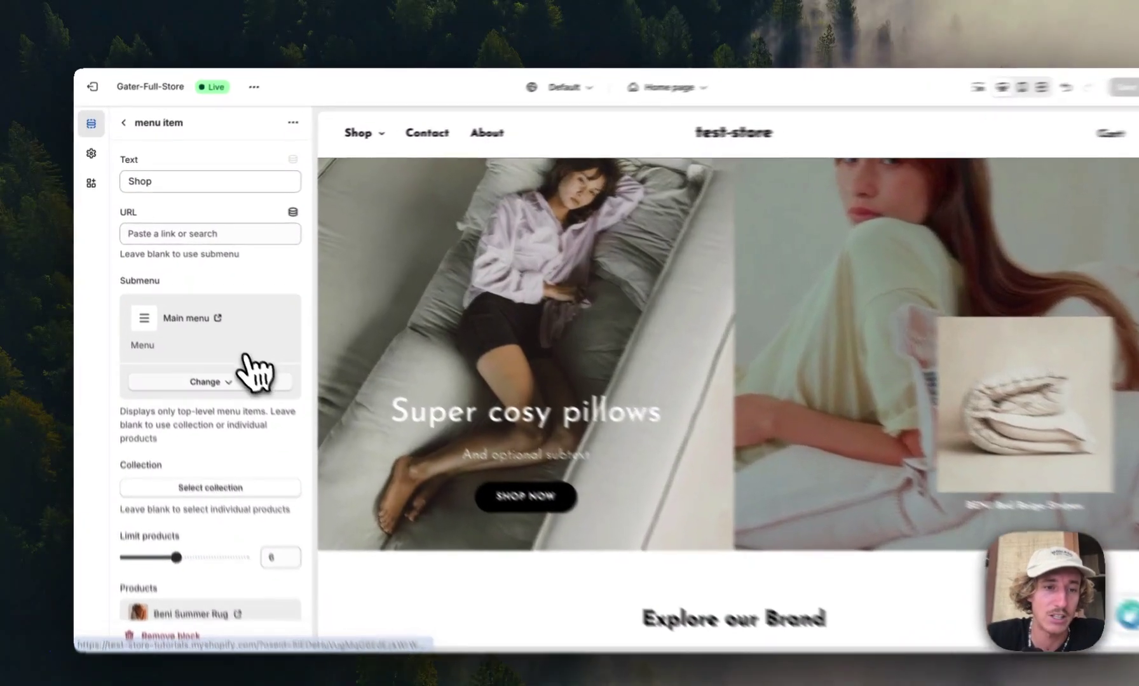
left_click(211, 365)
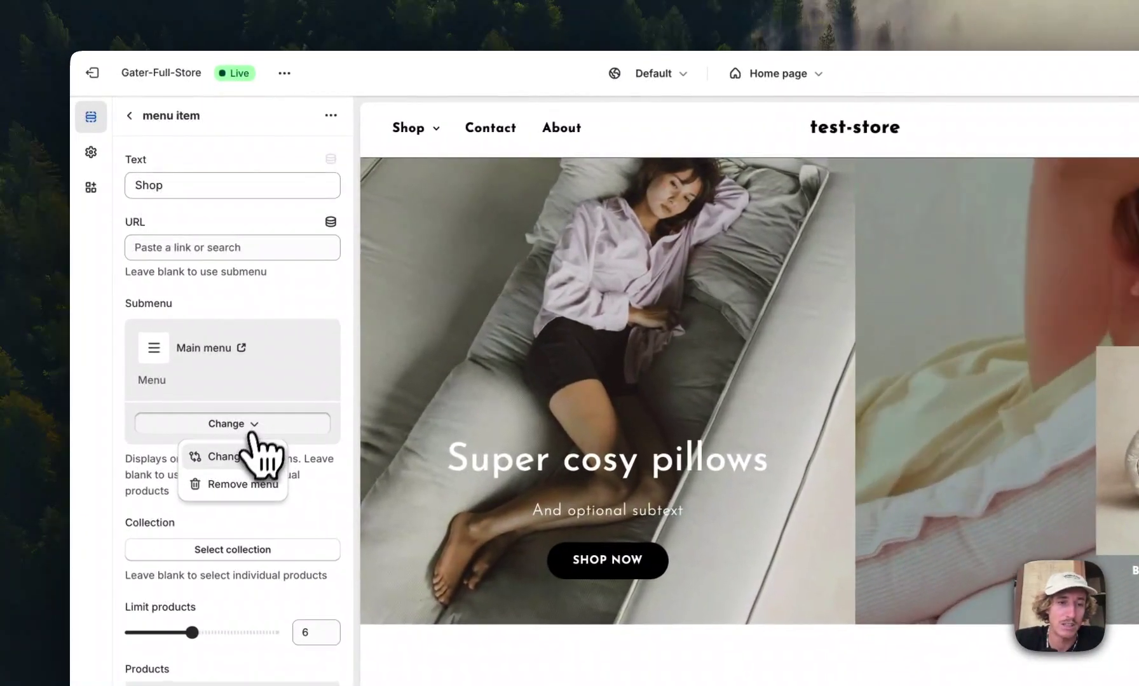
left_click(229, 457)
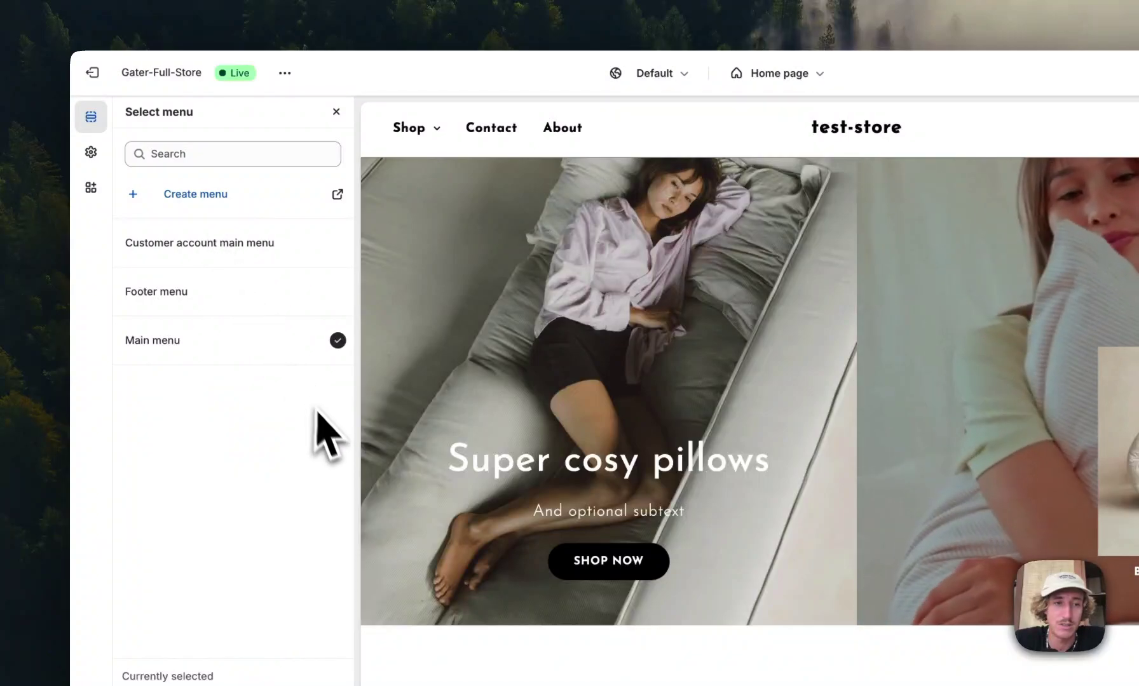
left_click(335, 112)
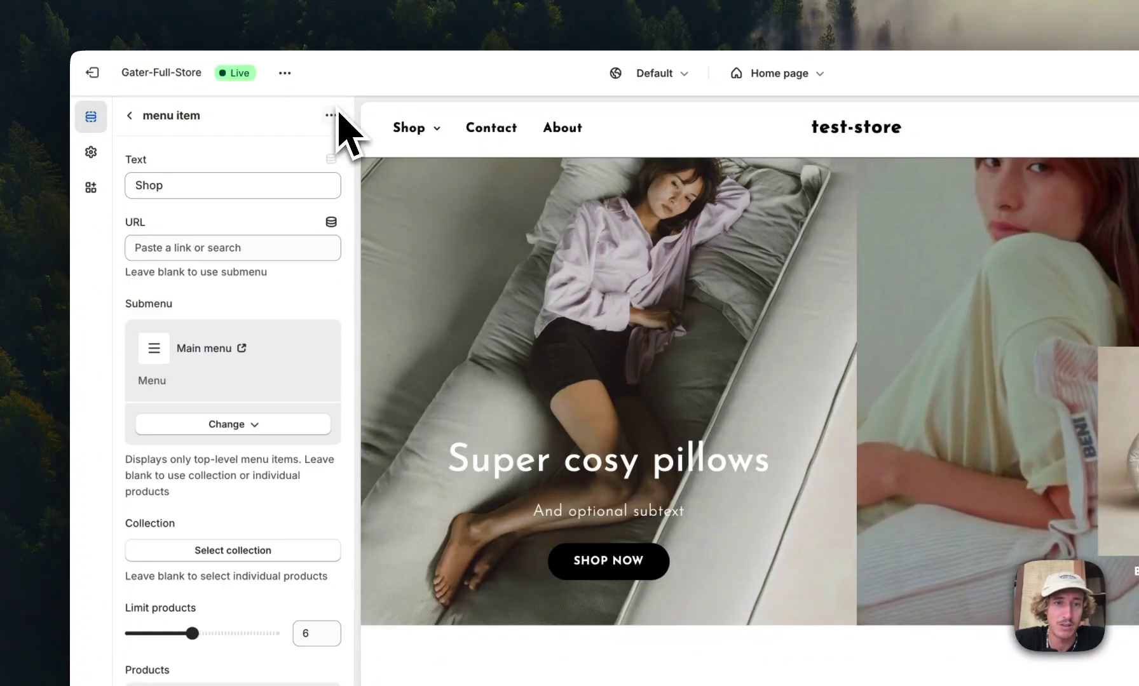
left_click(410, 130)
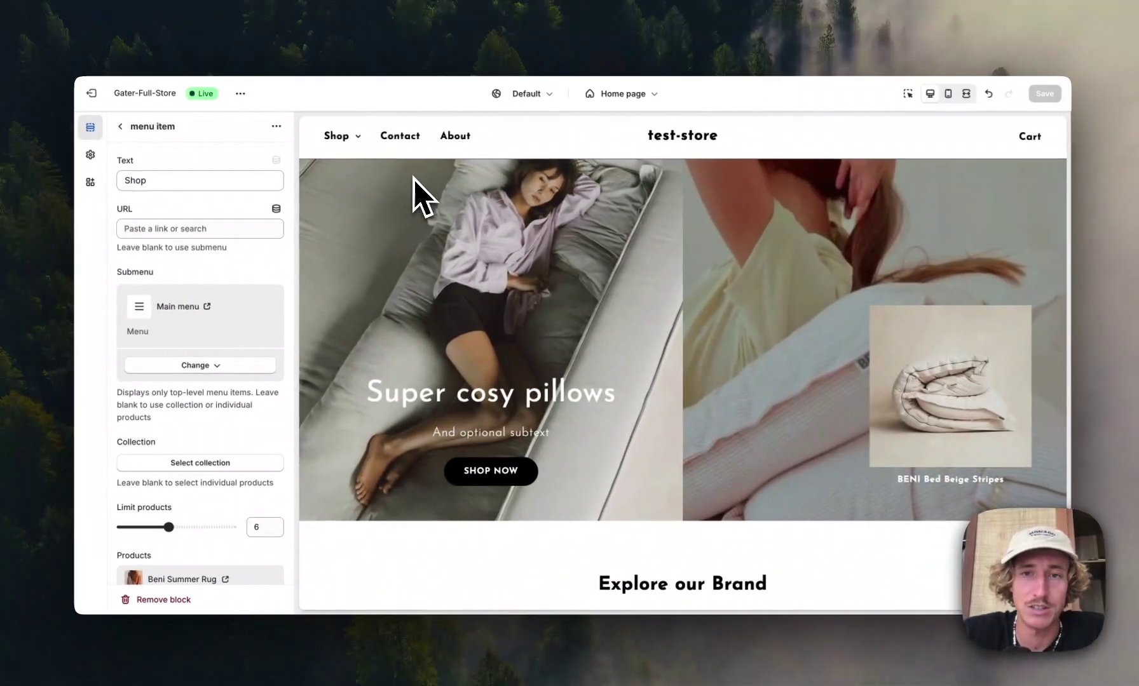
scroll(193, 366, "down", 2)
scroll(194, 305, "down", 2)
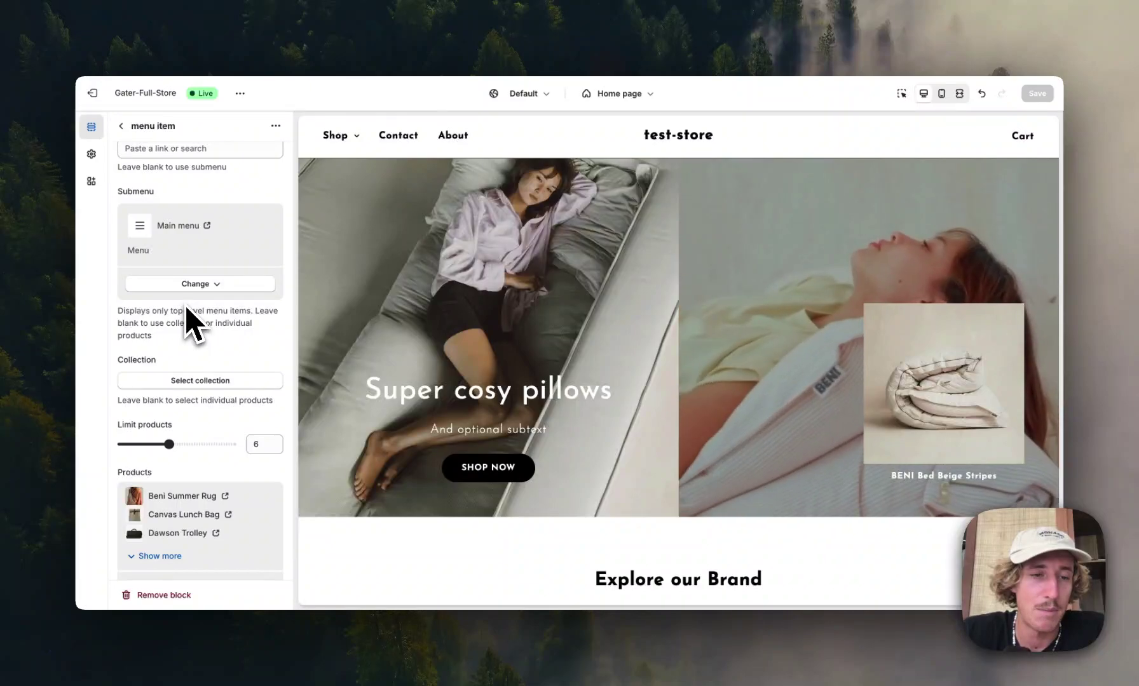
scroll(188, 309, "up", 4)
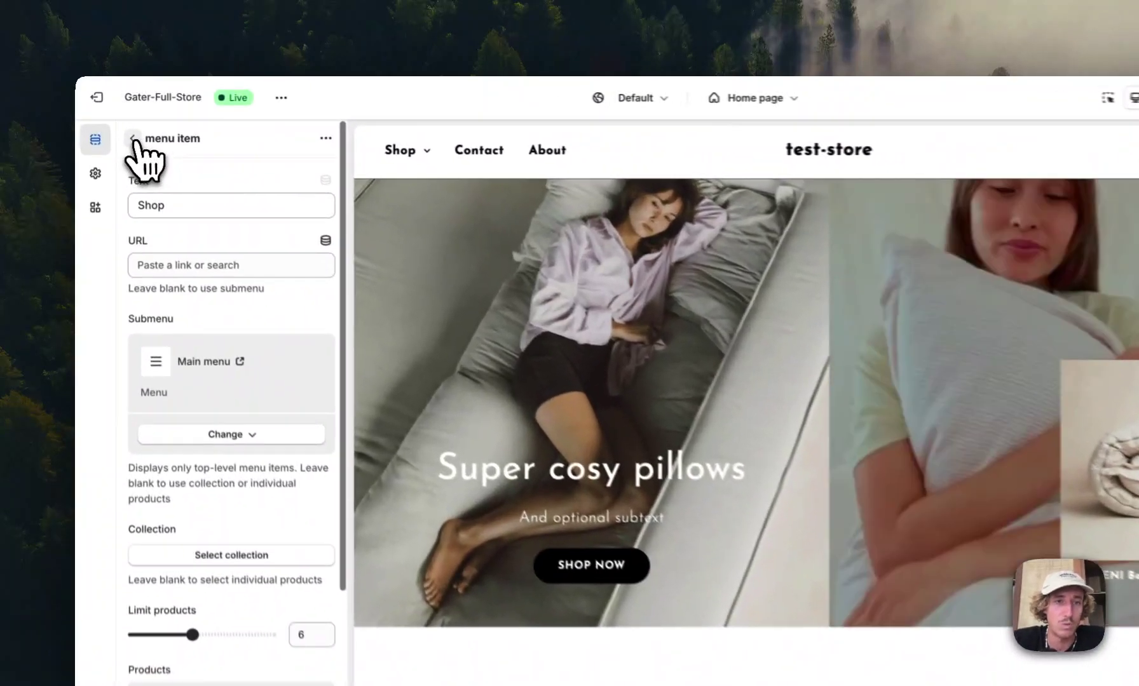
left_click(120, 126)
mouse_move(318, 154)
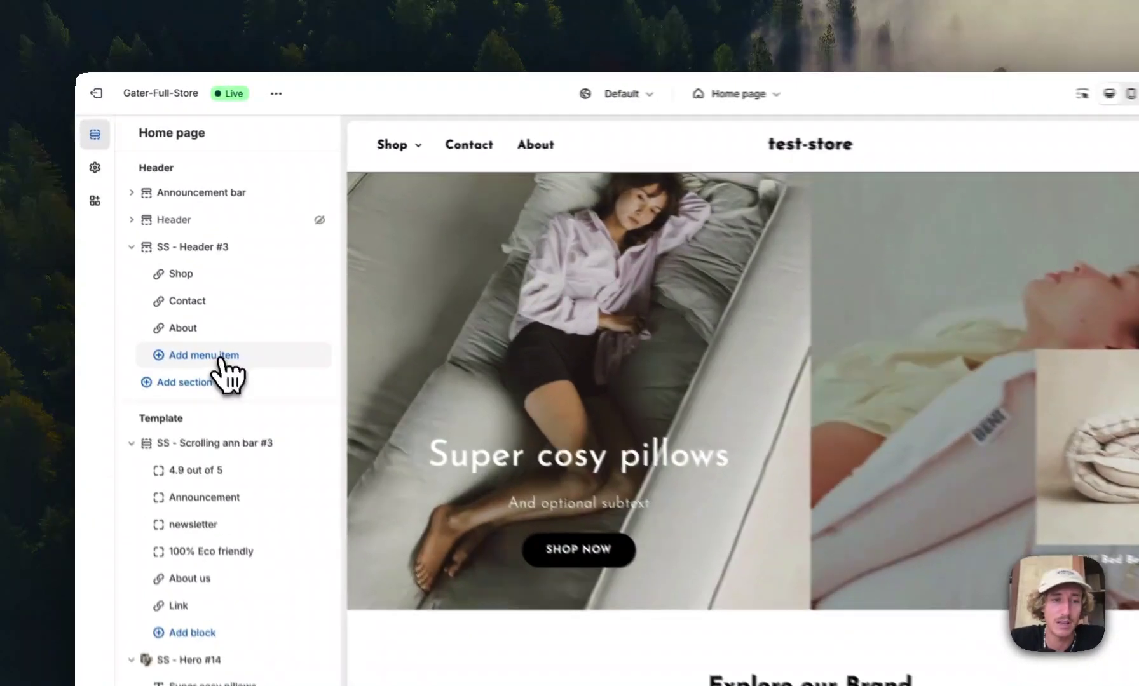
Add a new header menu item and link its URL to the Backpacks collection.
left_click(181, 308)
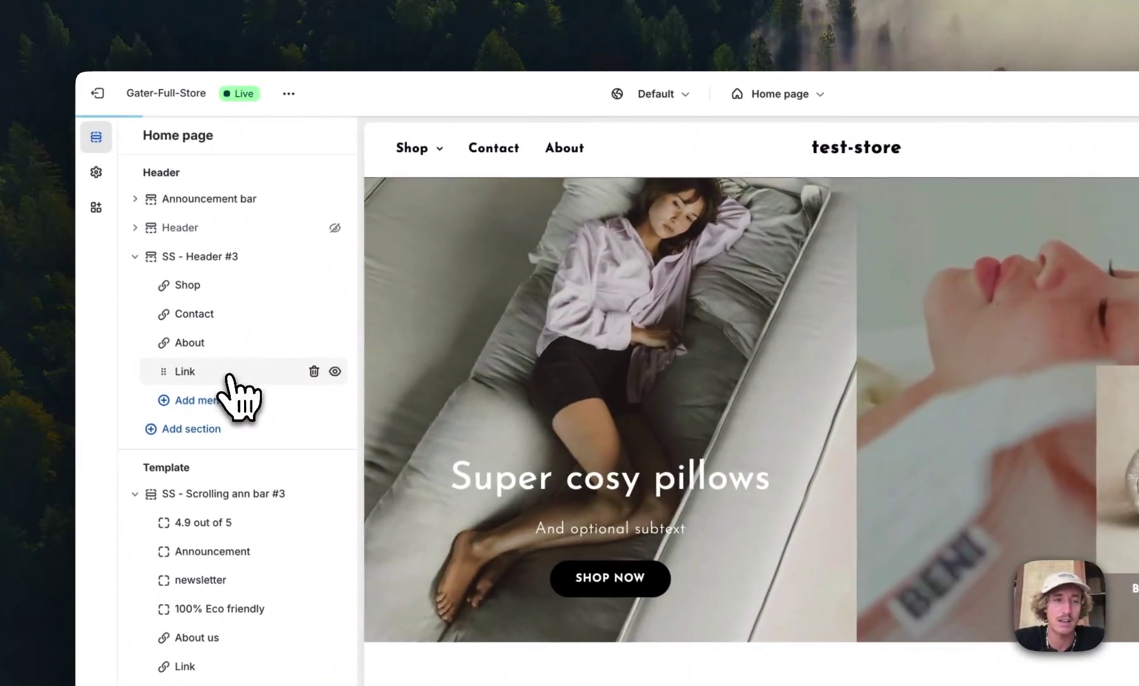
left_click(202, 375)
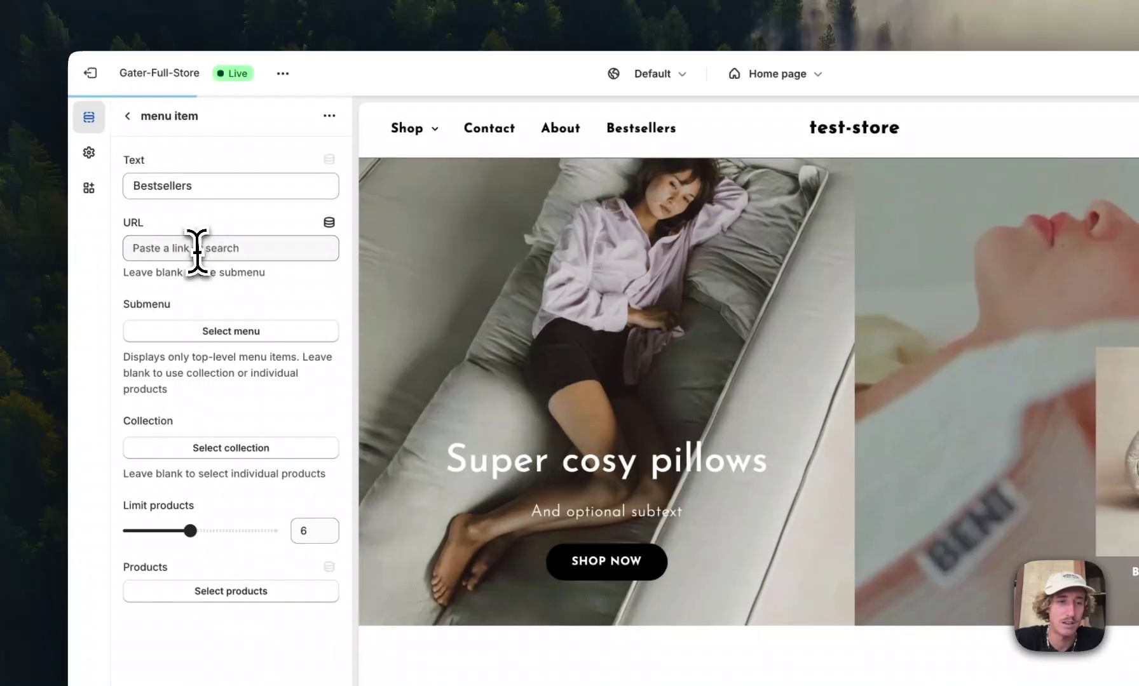
left_click(172, 274)
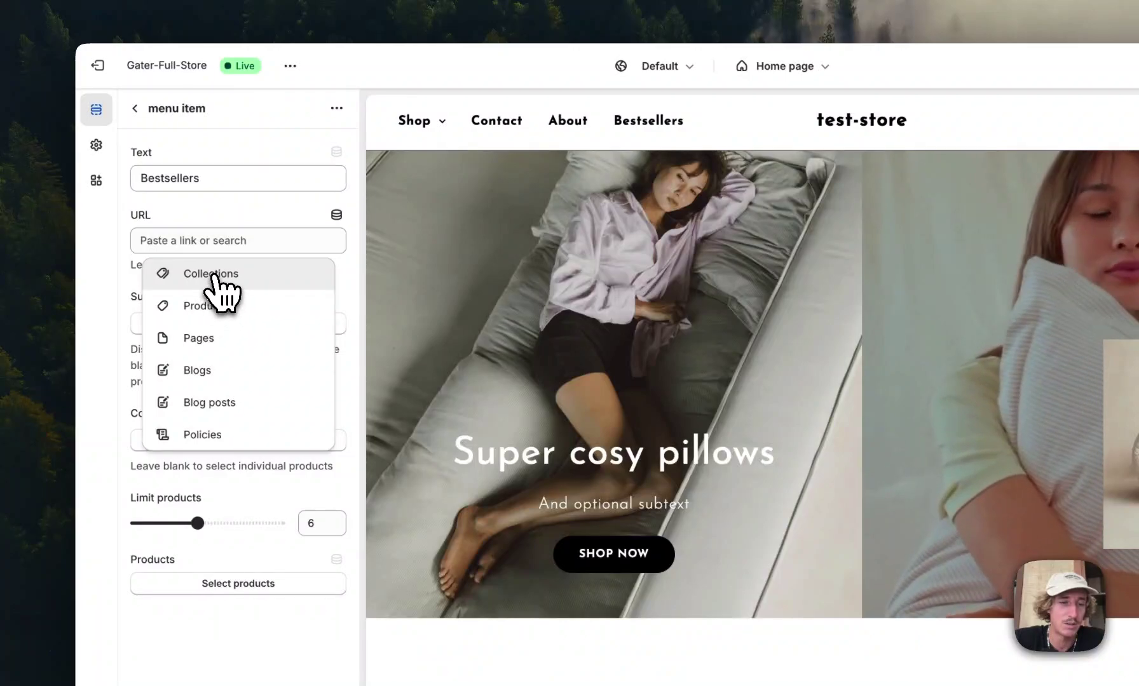
left_click(213, 274)
left_click(237, 337)
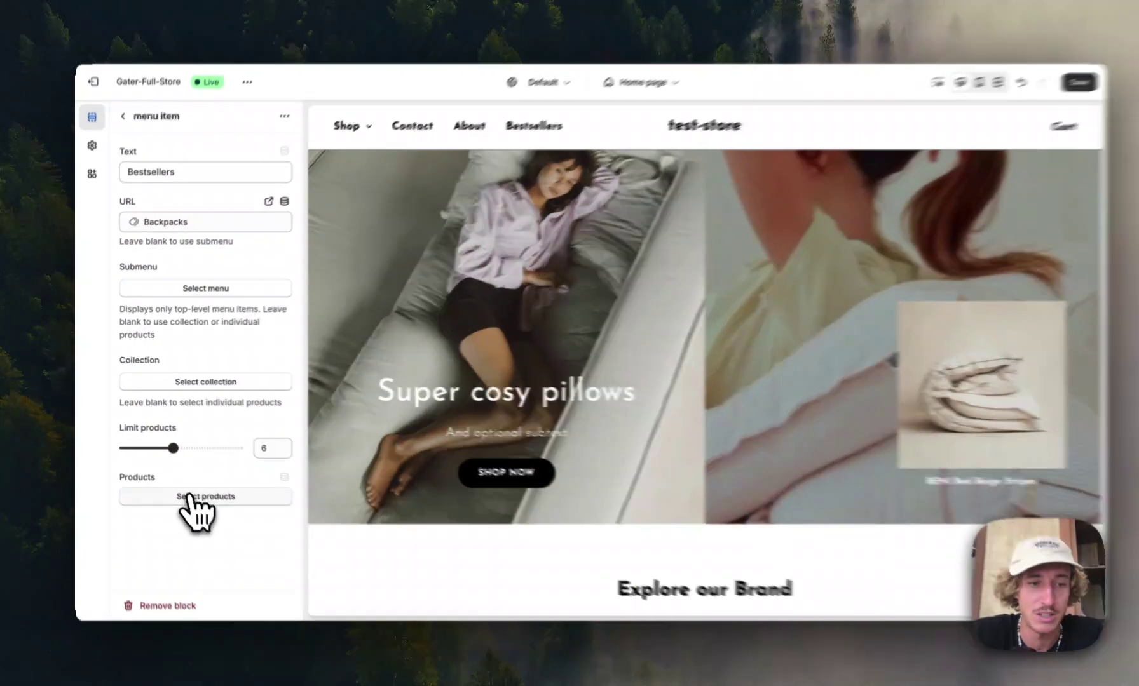
Set Backpacks as the item's collection and check the Bestsellers dropdown in the preview.
left_click(185, 490)
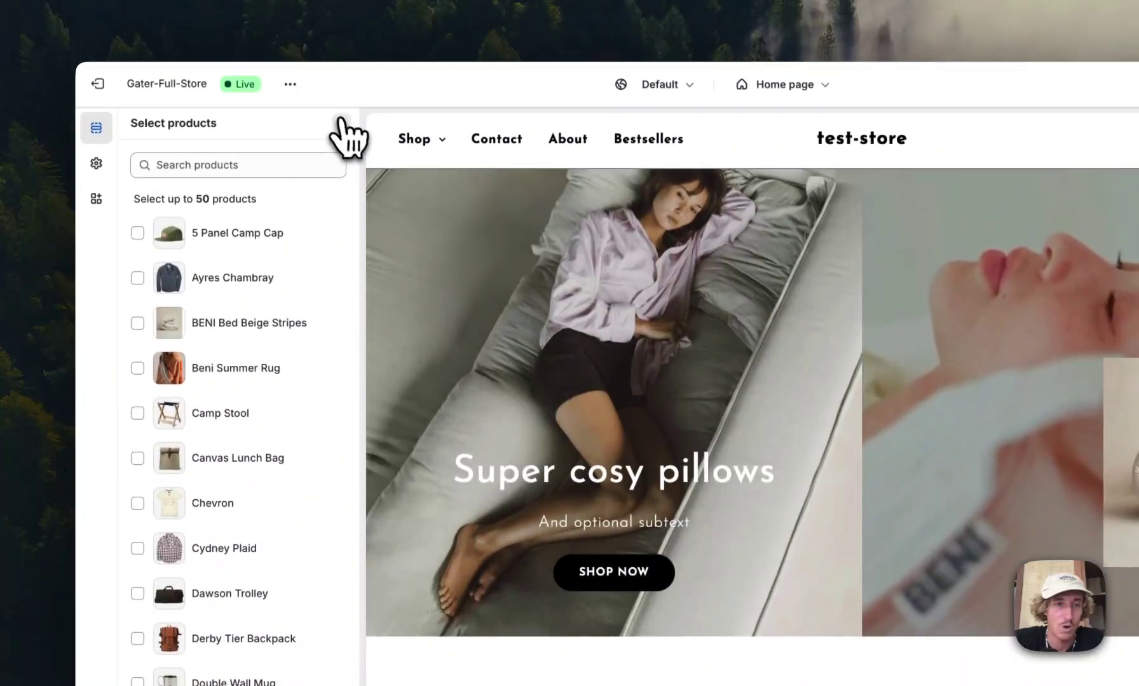
left_click(341, 53)
left_click(229, 391)
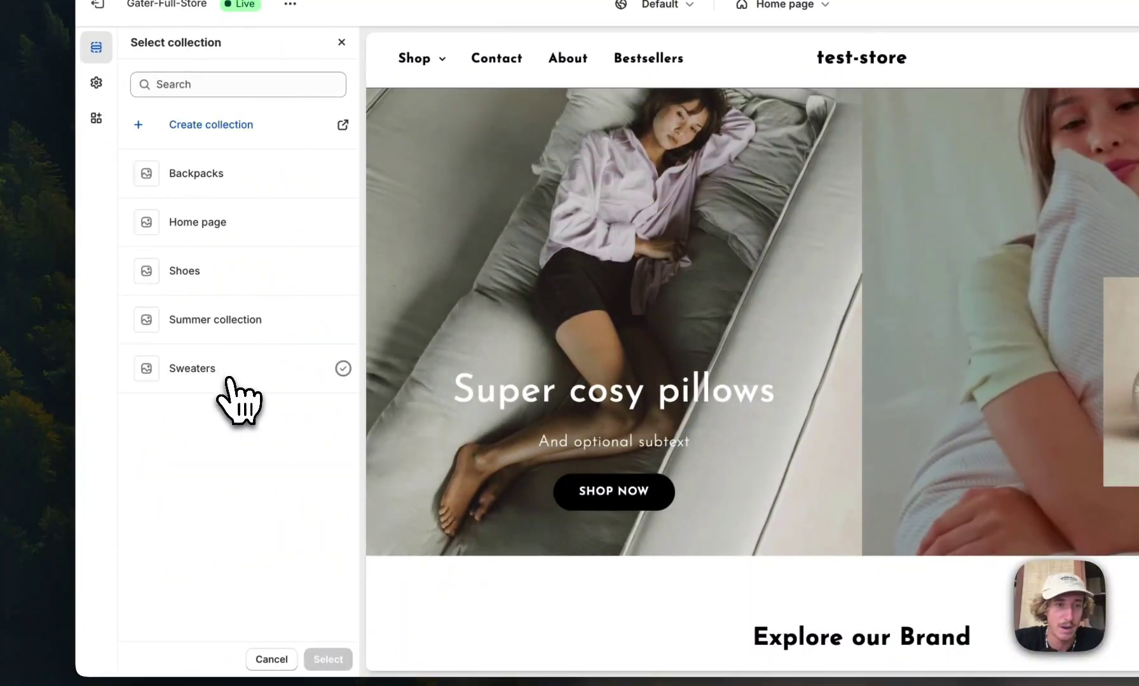
left_click(223, 185)
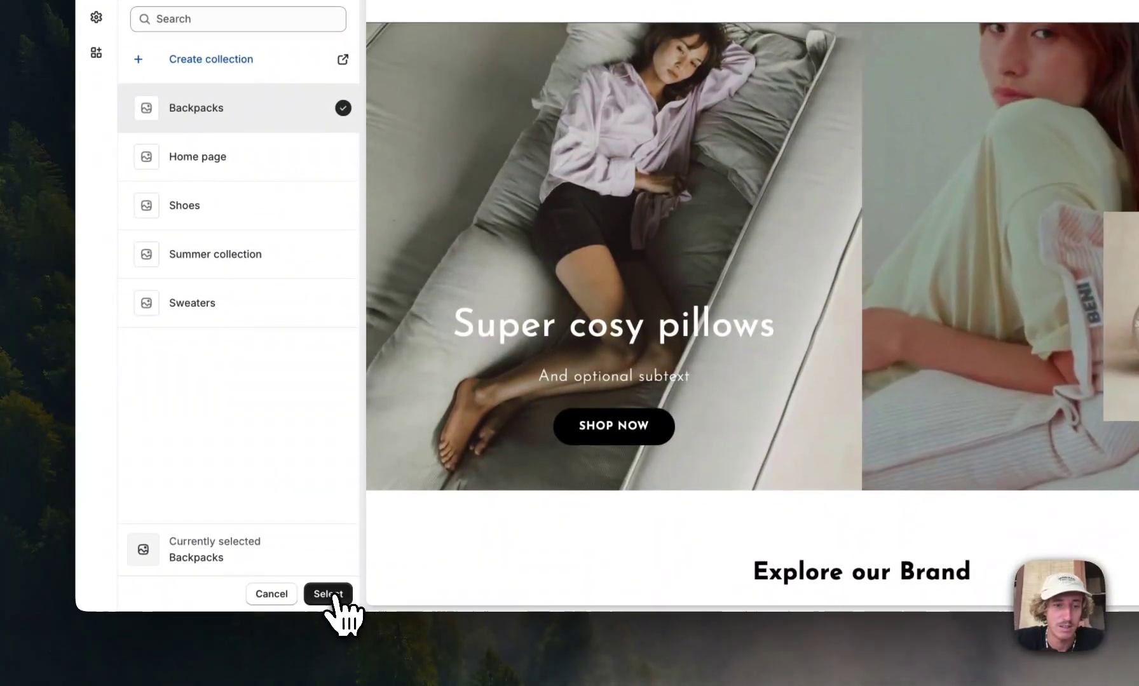
left_click(328, 678)
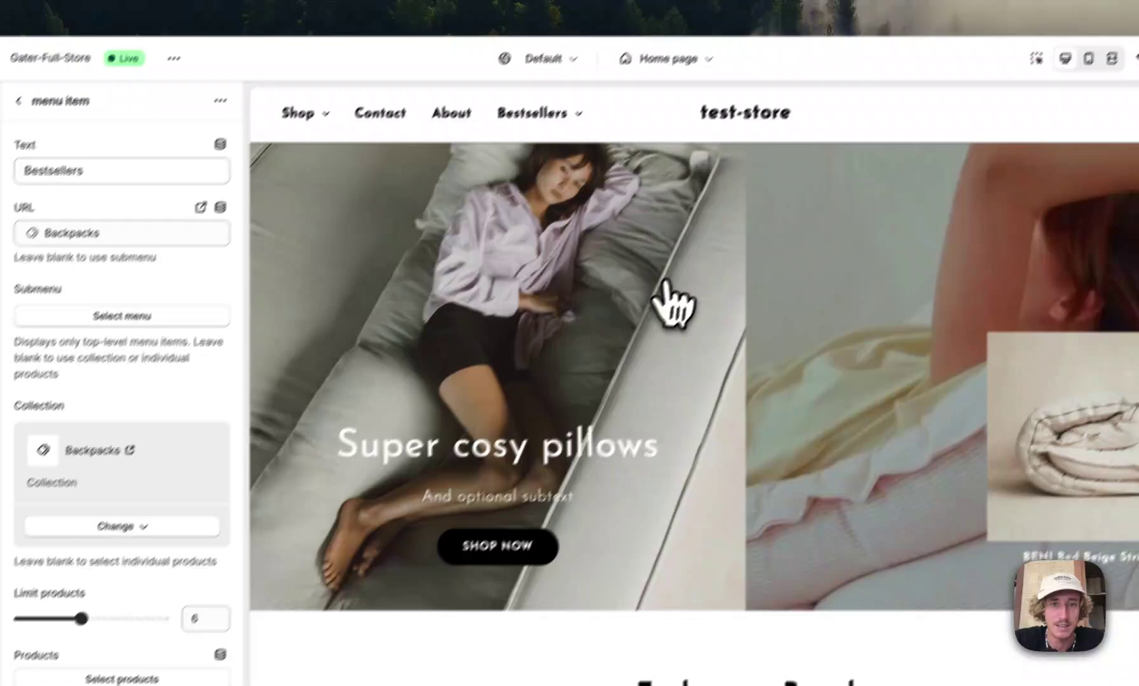
left_click(516, 157)
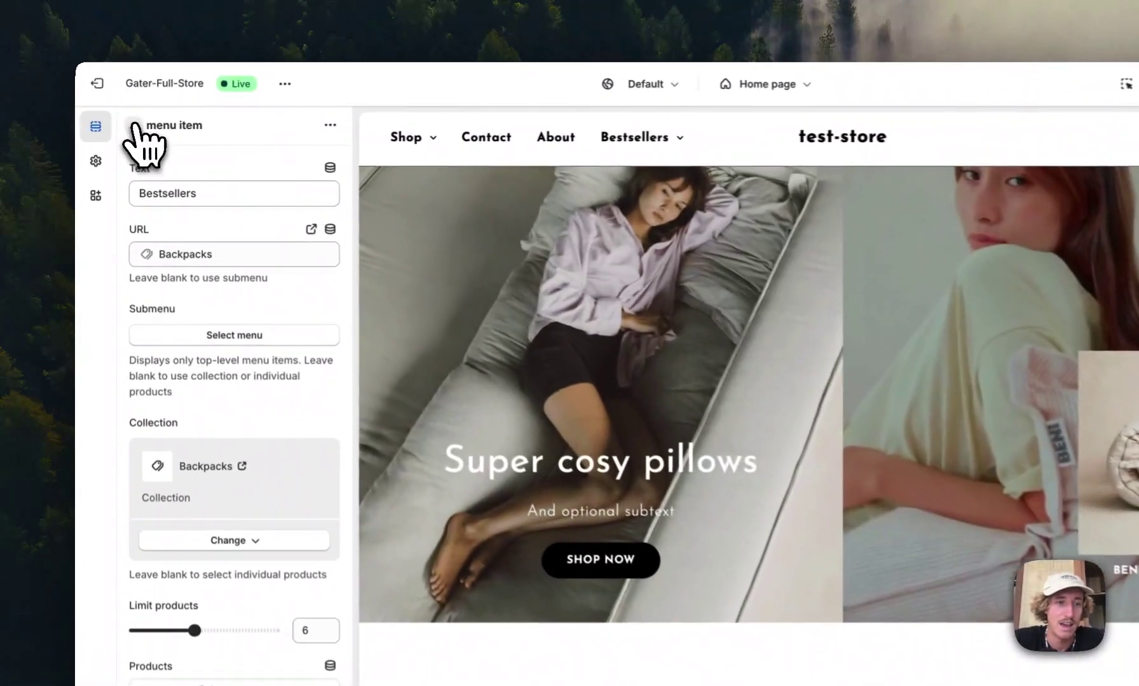
left_click(134, 125)
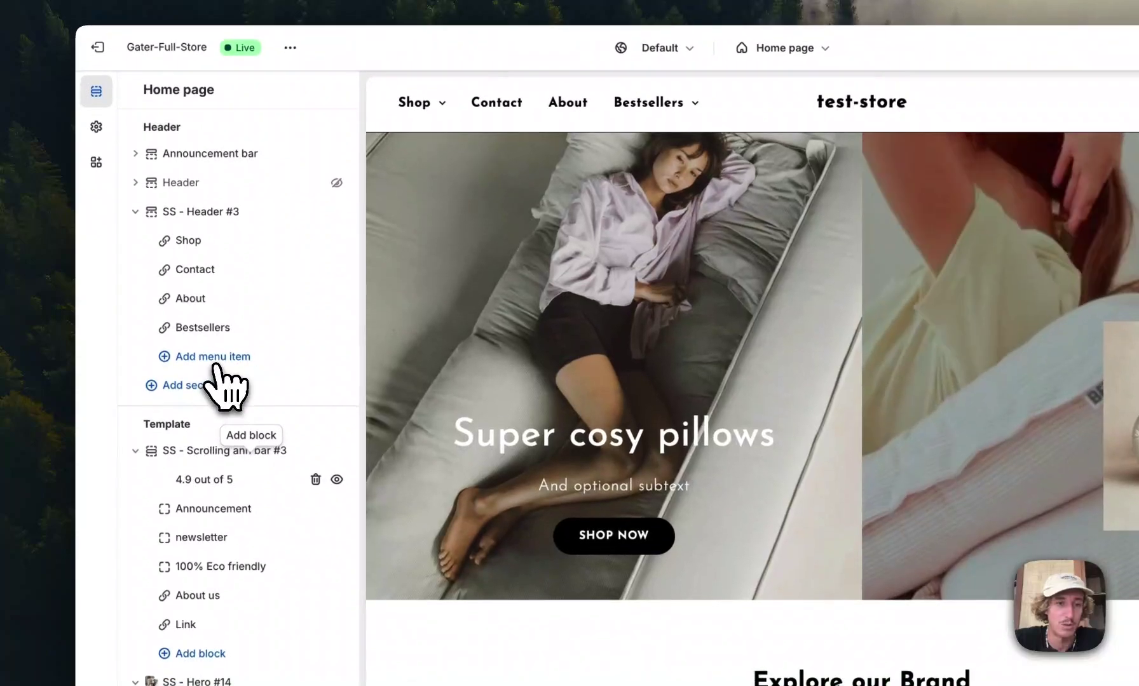
Add a new header menu item named 'Hot Stuff'.
left_click(216, 360)
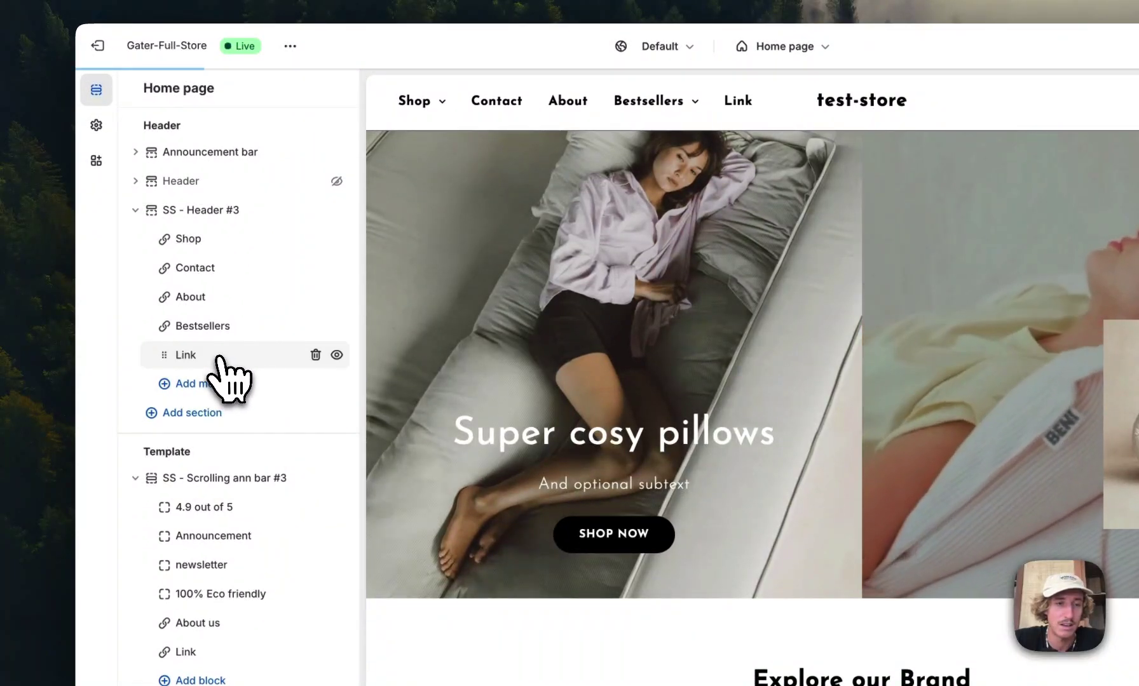
left_click(216, 356)
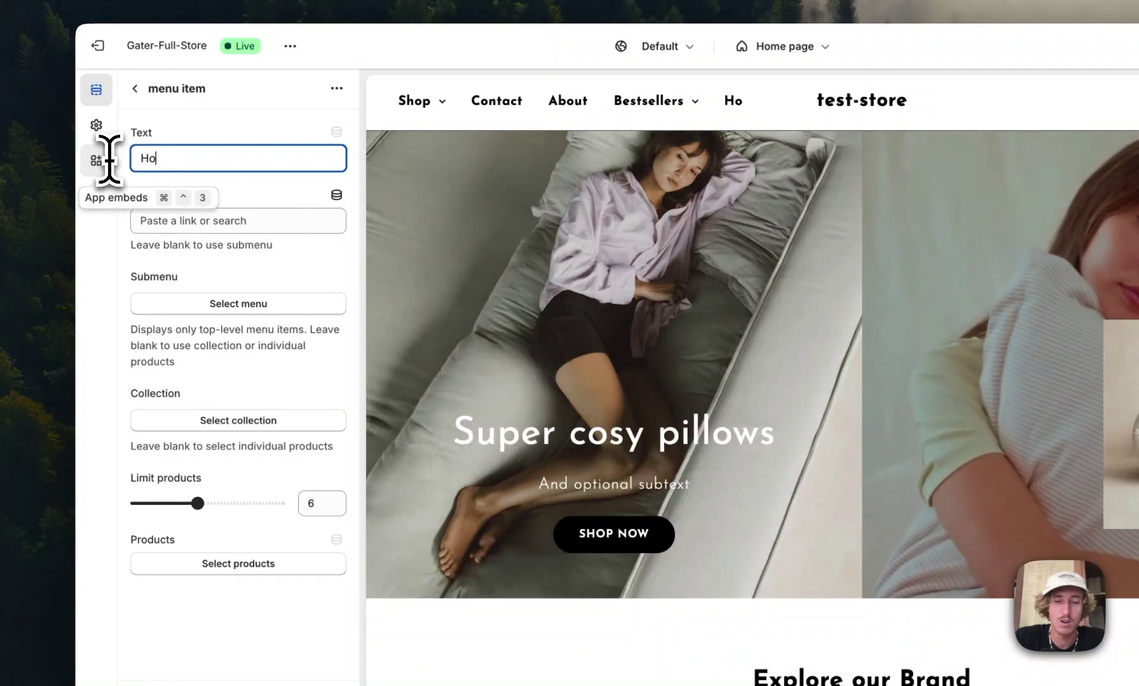
type("Hot Stuf")
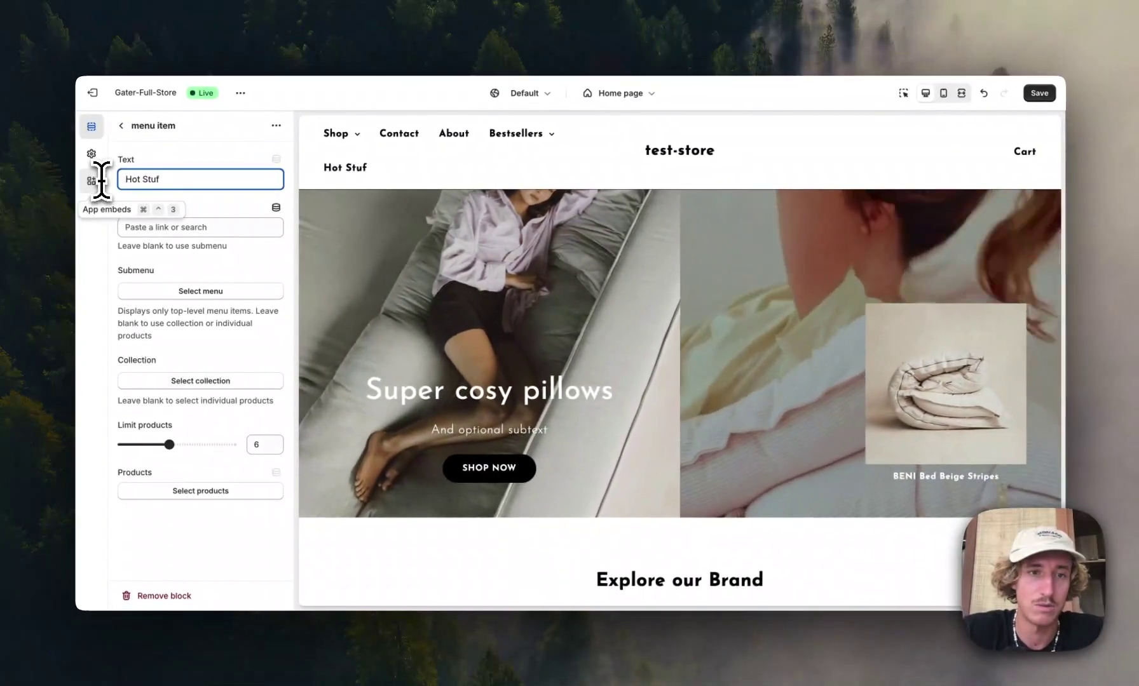
type("f")
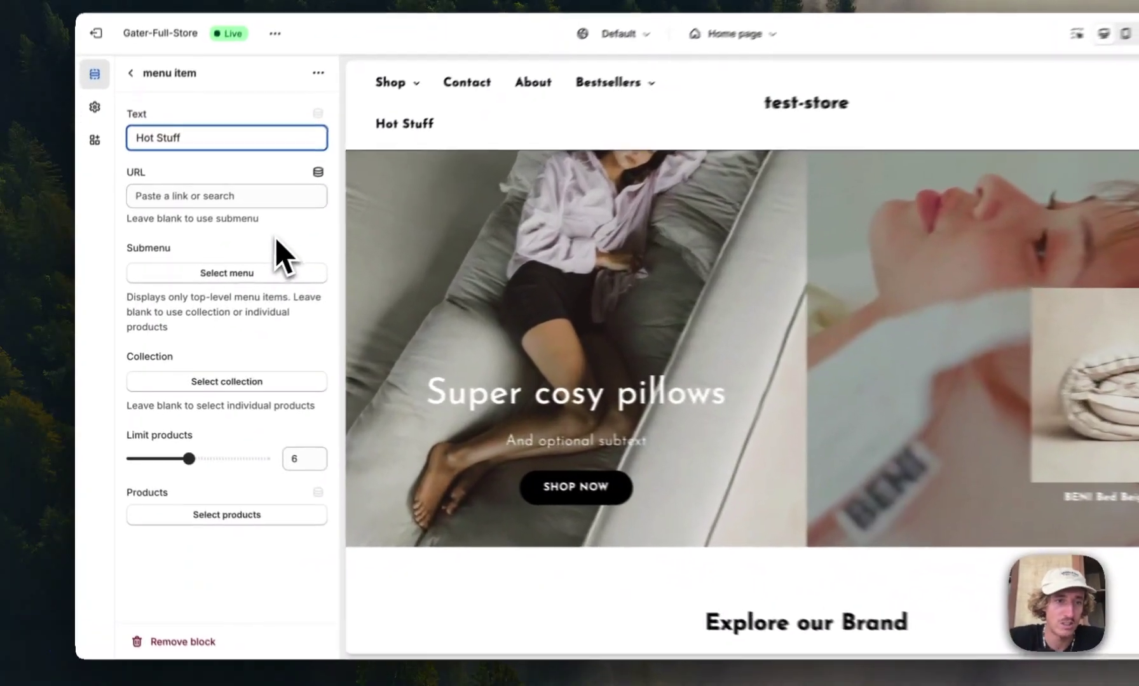
left_click(218, 400)
Give Hot Stuff the products Ayres Chambray, 5 Panel Camp Cap, BENI Bed Beige Stripes and Beni Summer Rug.
left_click(262, 525)
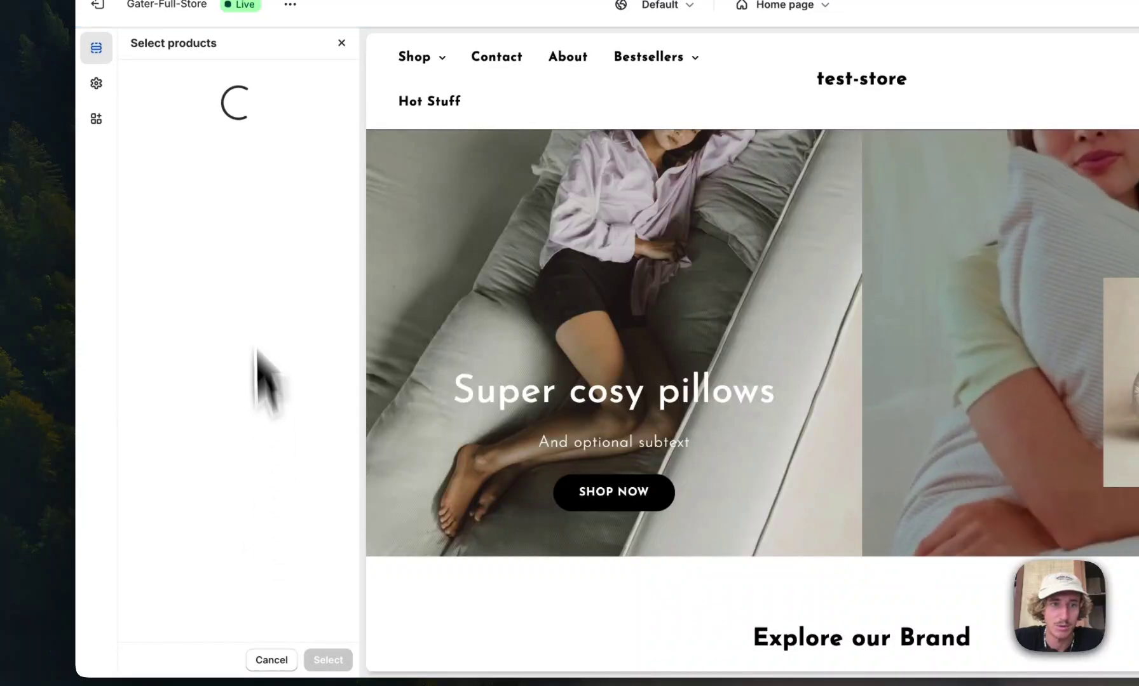
left_click(236, 220)
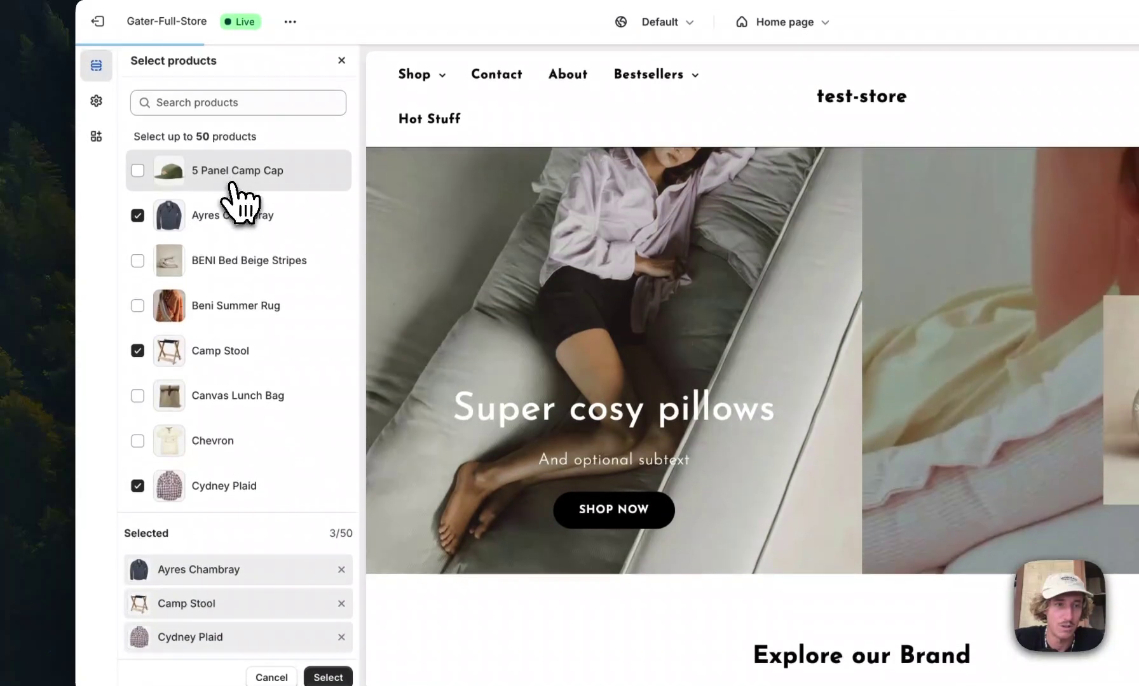
left_click(236, 154)
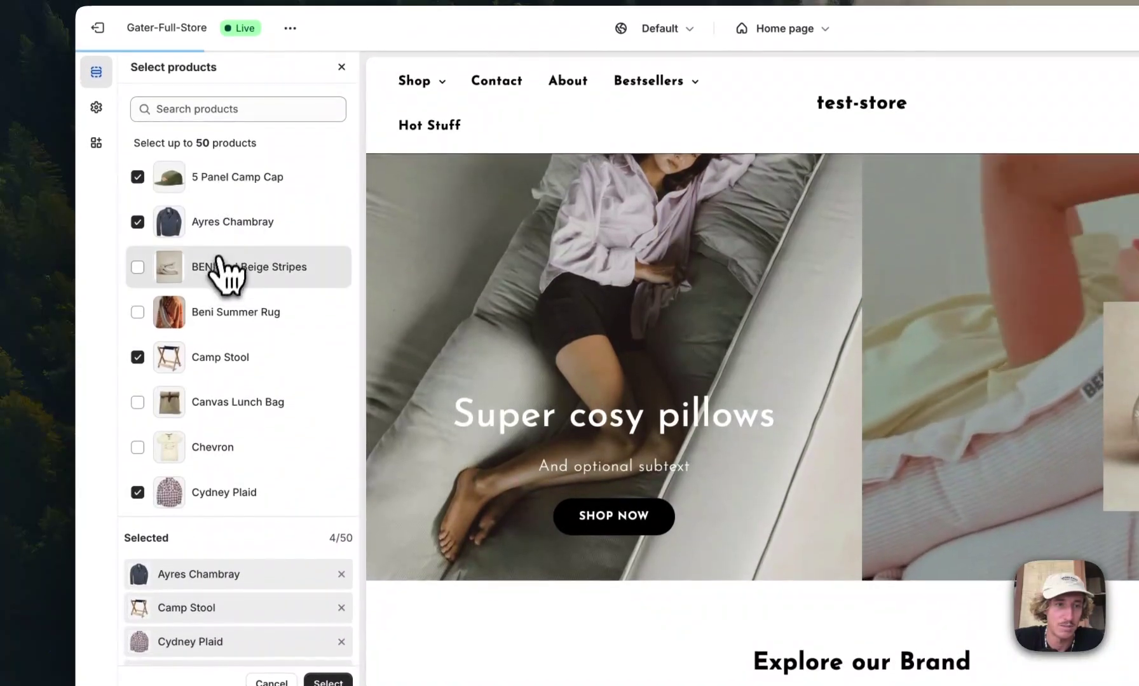
left_click(216, 244)
left_click(230, 287)
left_click(330, 627)
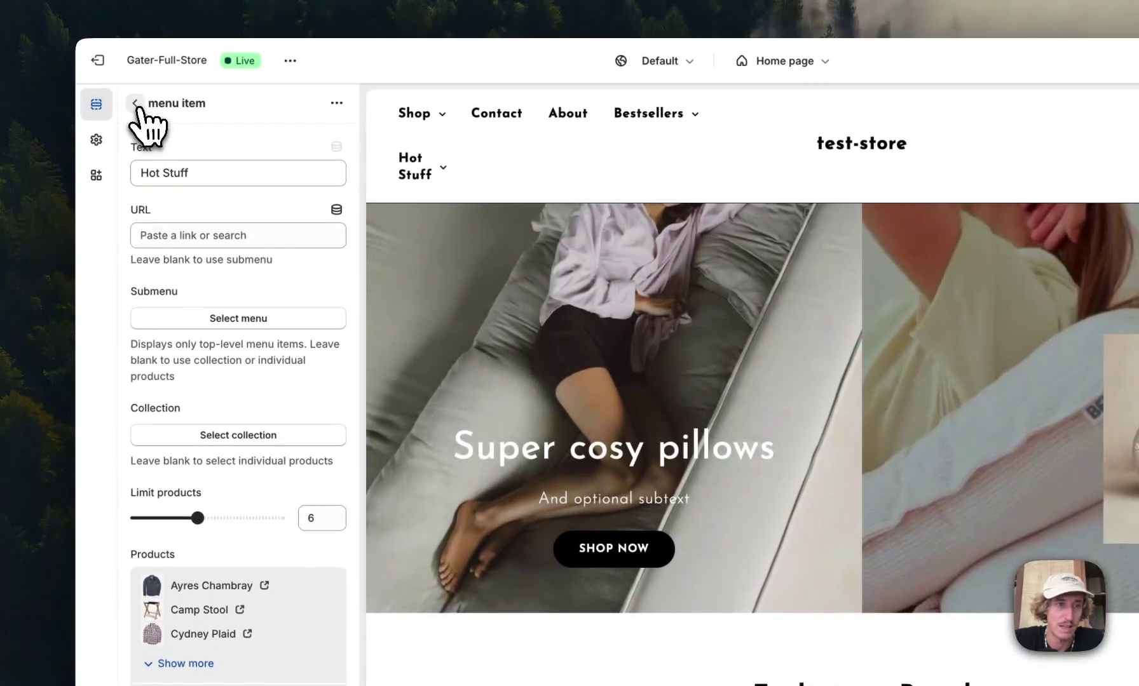
left_click(135, 65)
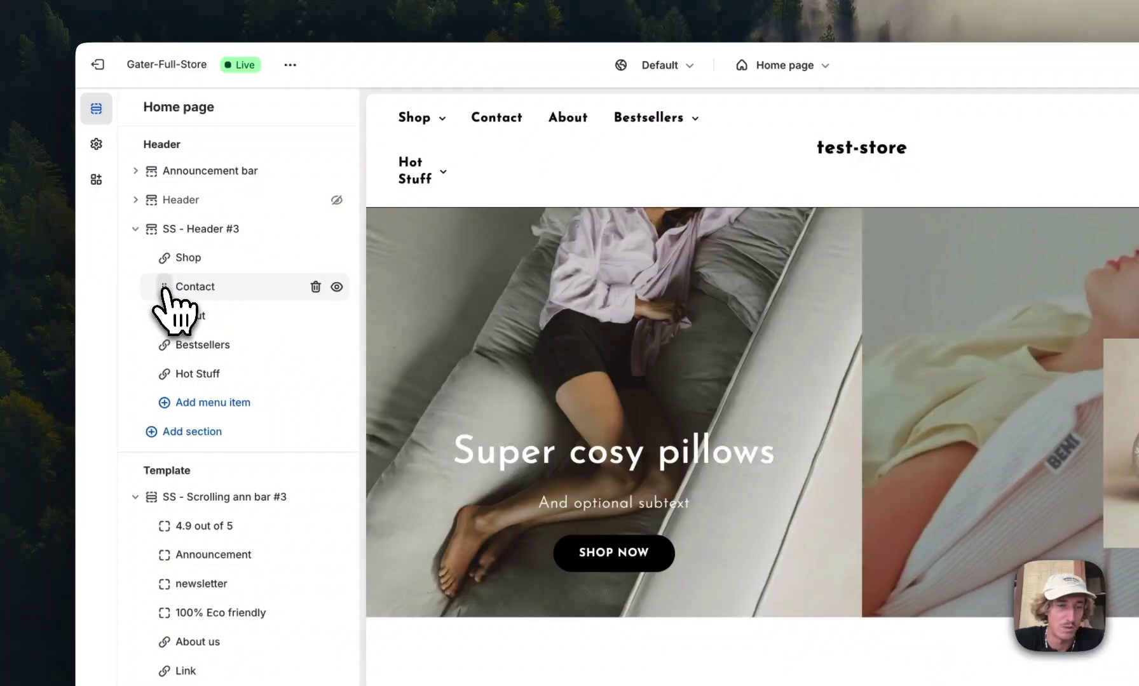
Delete the Contact and About menu items, check Hot Stuff, and save the theme.
left_click(316, 287)
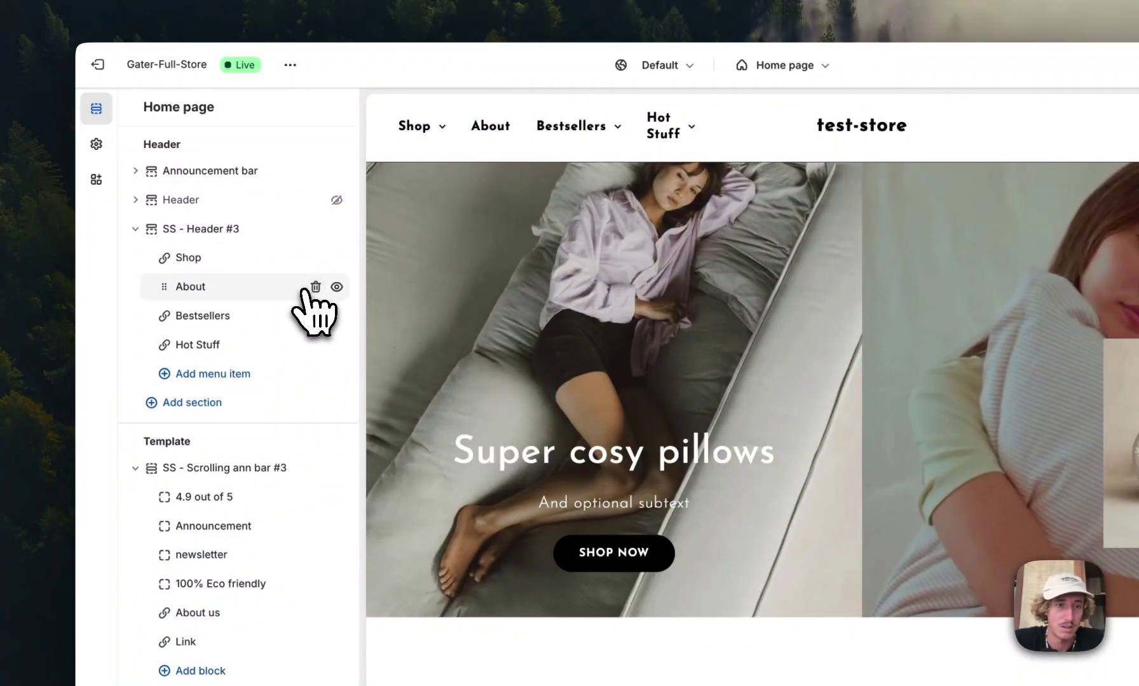
left_click(315, 287)
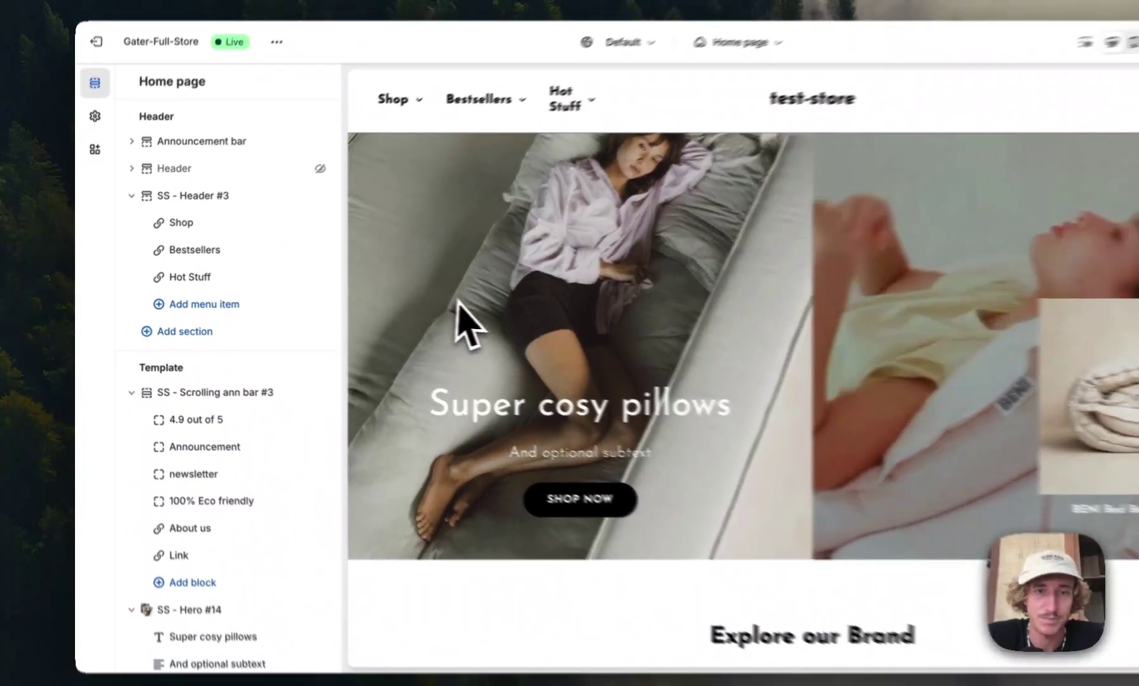
mouse_move(600, 130)
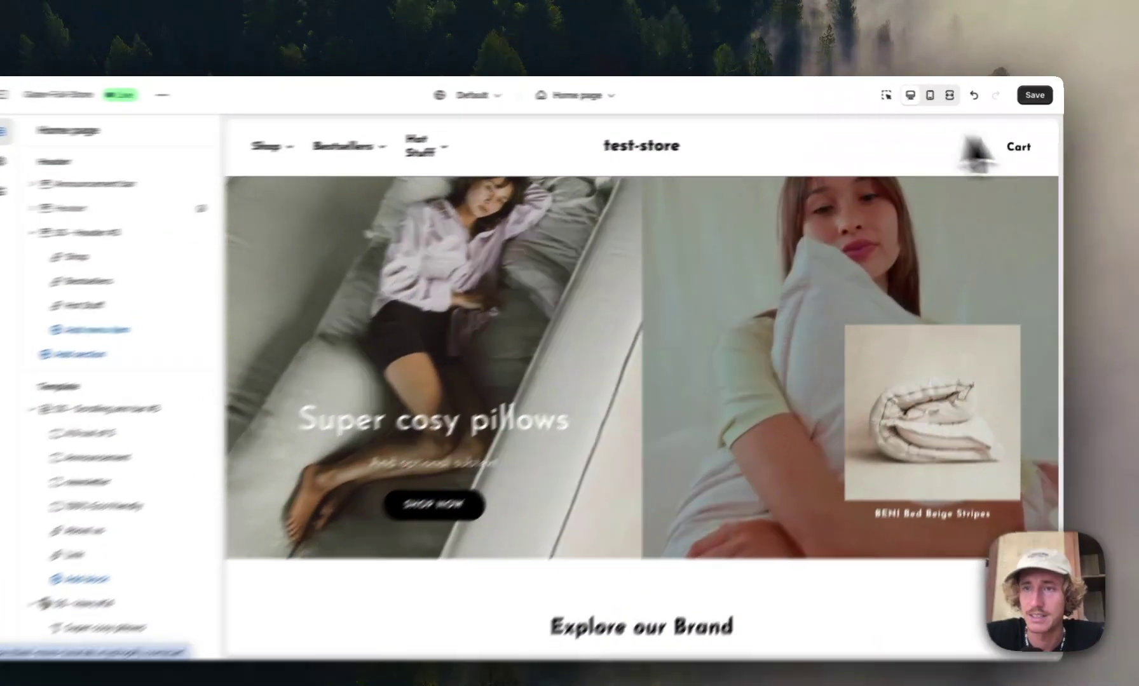
left_click(1037, 93)
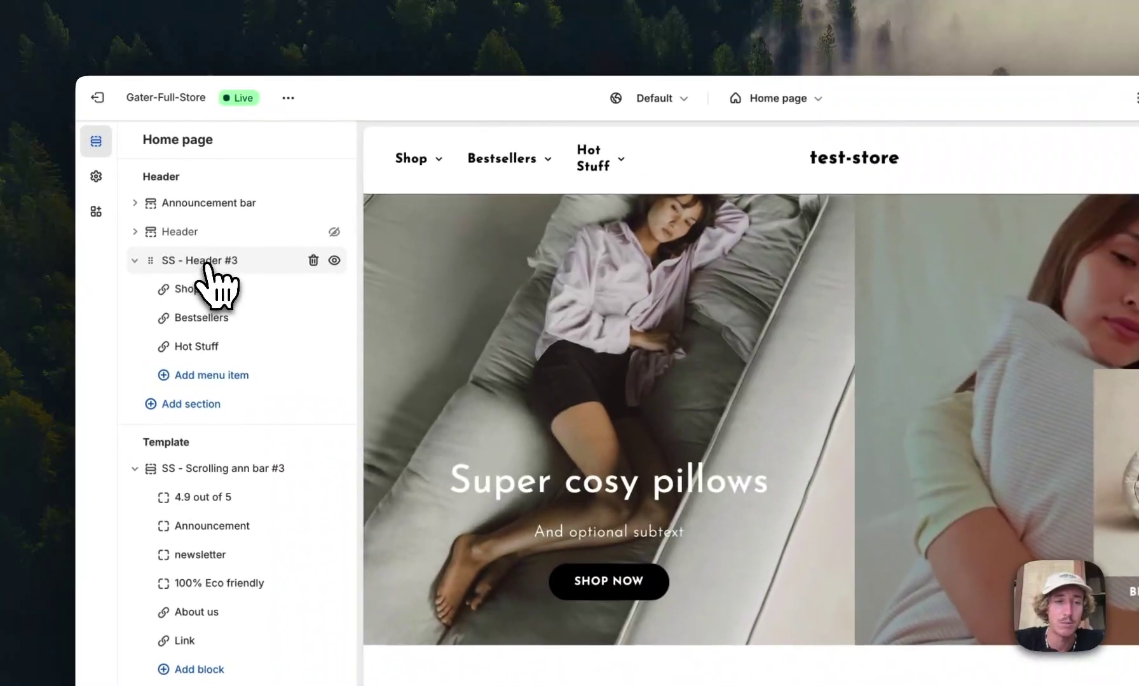
Open the SS - Header #3 settings and scroll down to Menu settings and Menu list settings.
left_click(212, 263)
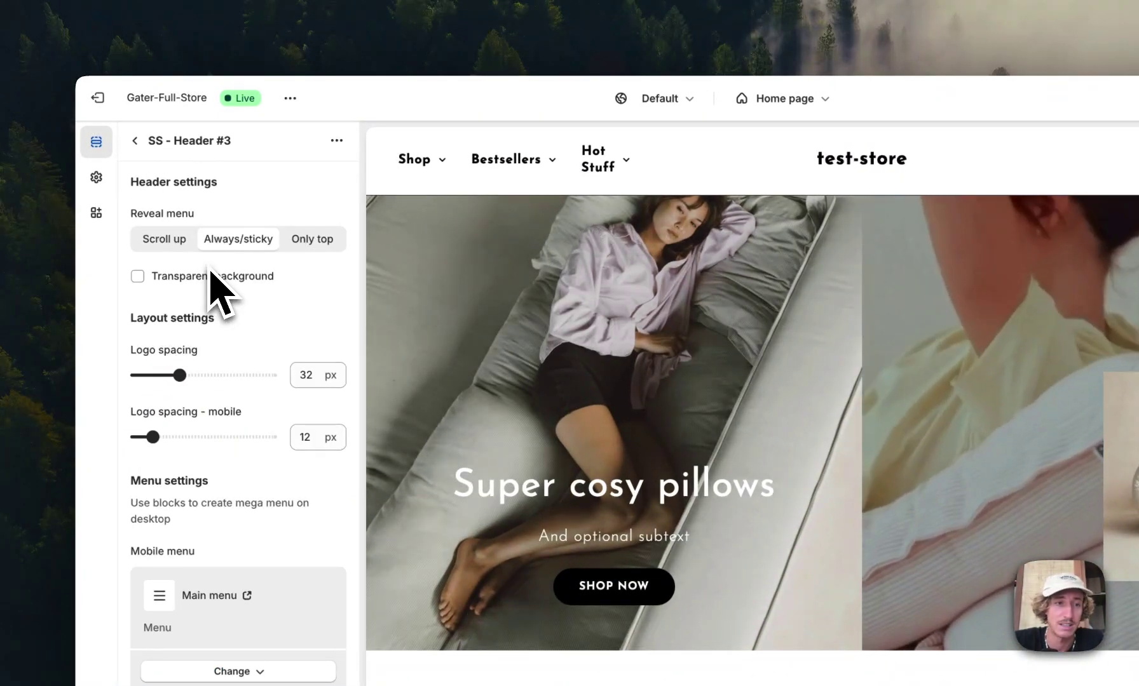
scroll(211, 272, "down", 1)
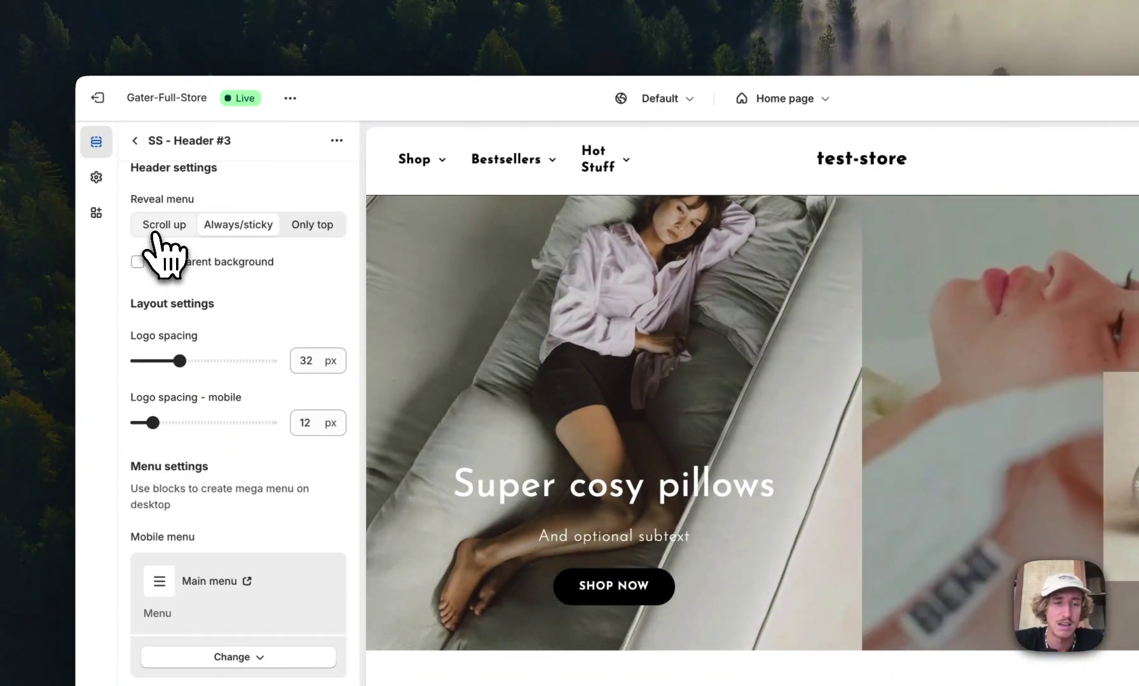
scroll(693, 330, "down", 10)
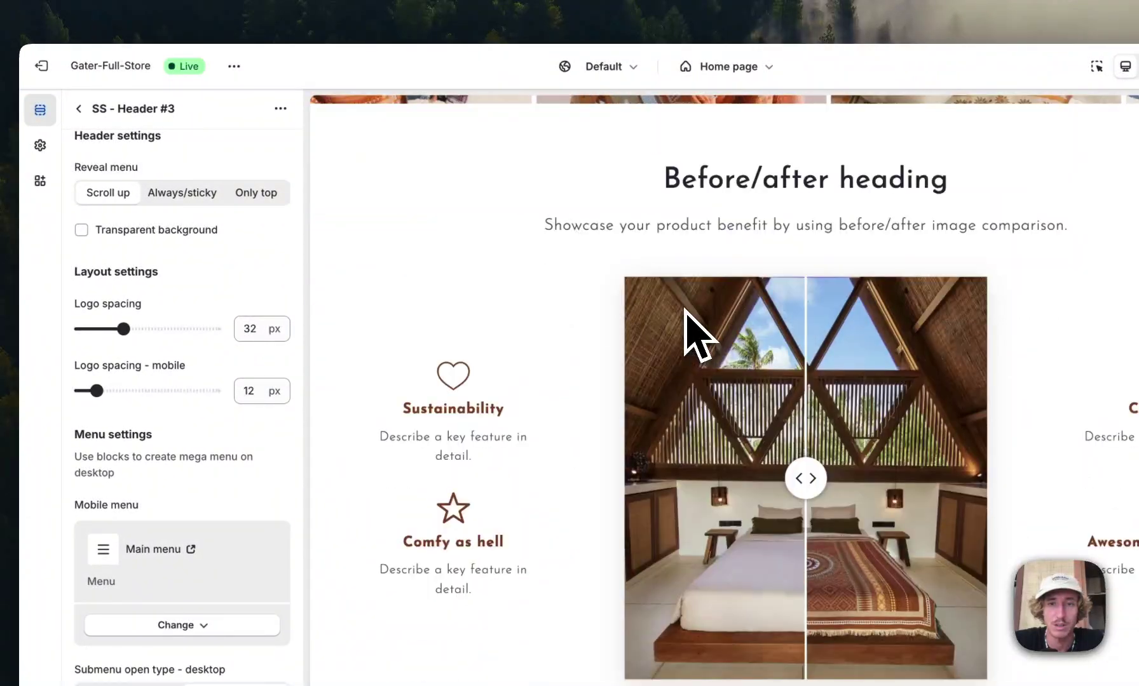
scroll(693, 330, "up", 10)
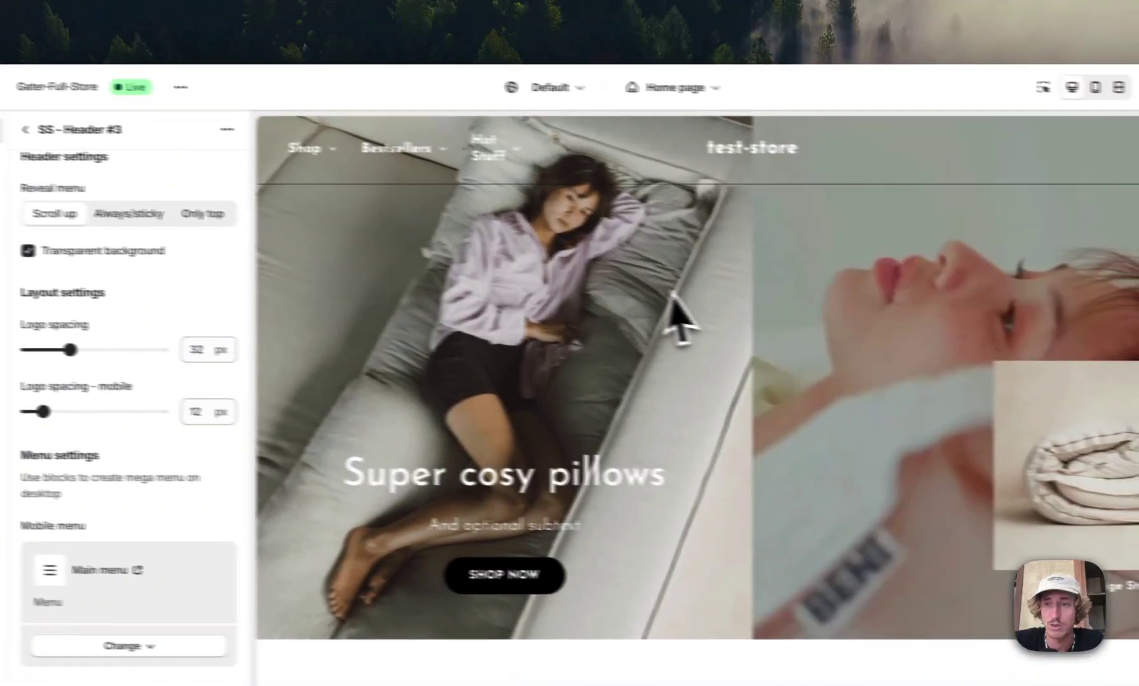
scroll(661, 286, "down", 3)
scroll(656, 270, "up", 3)
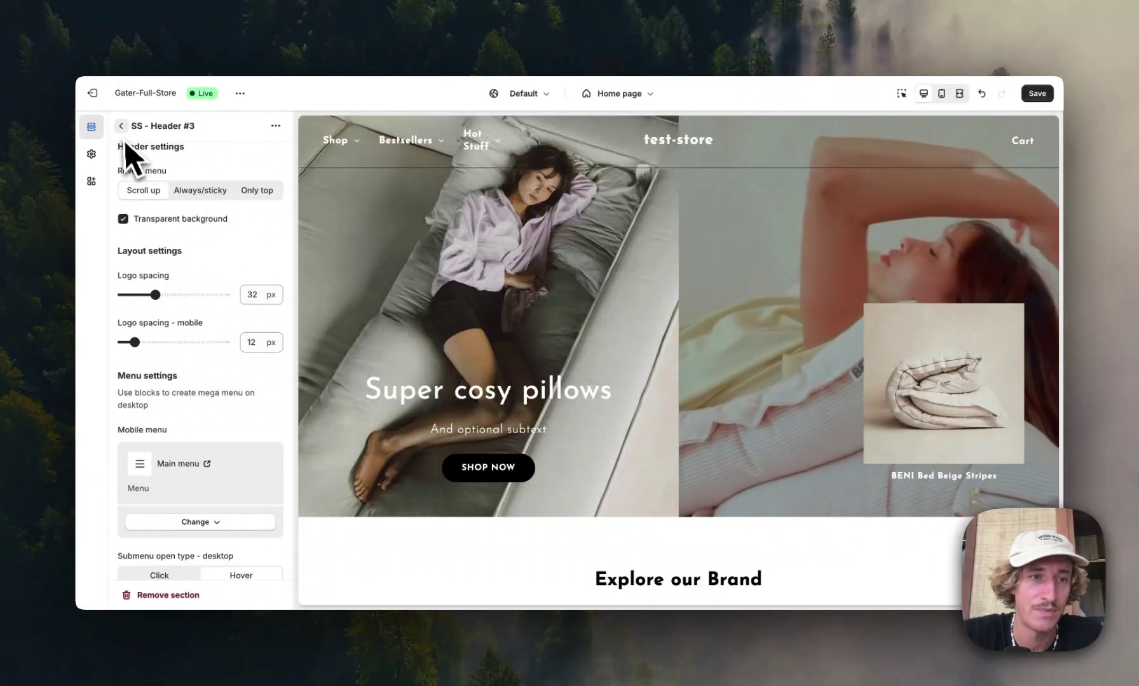
scroll(191, 296, "down", 5)
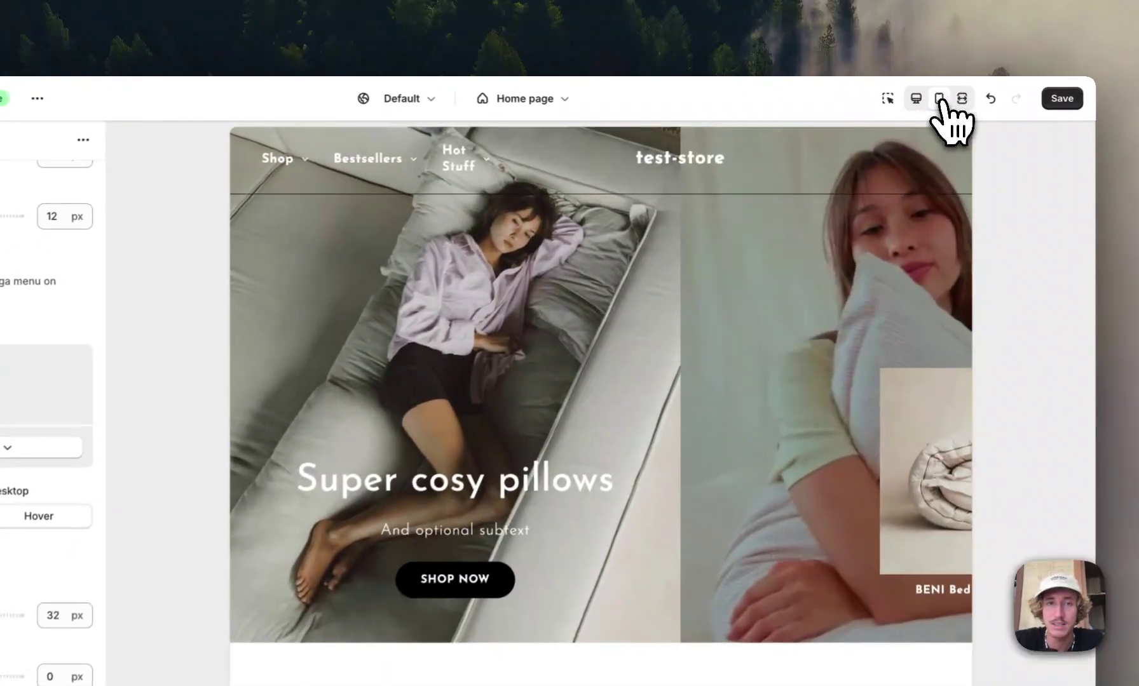
left_click(941, 93)
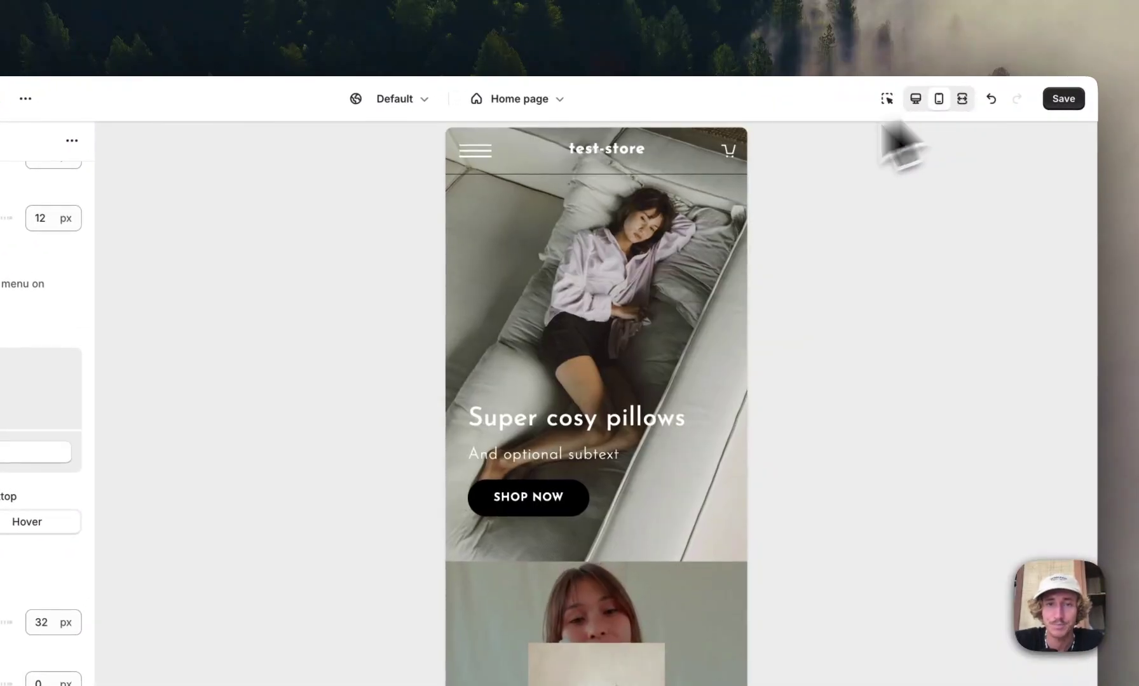
left_click(483, 151)
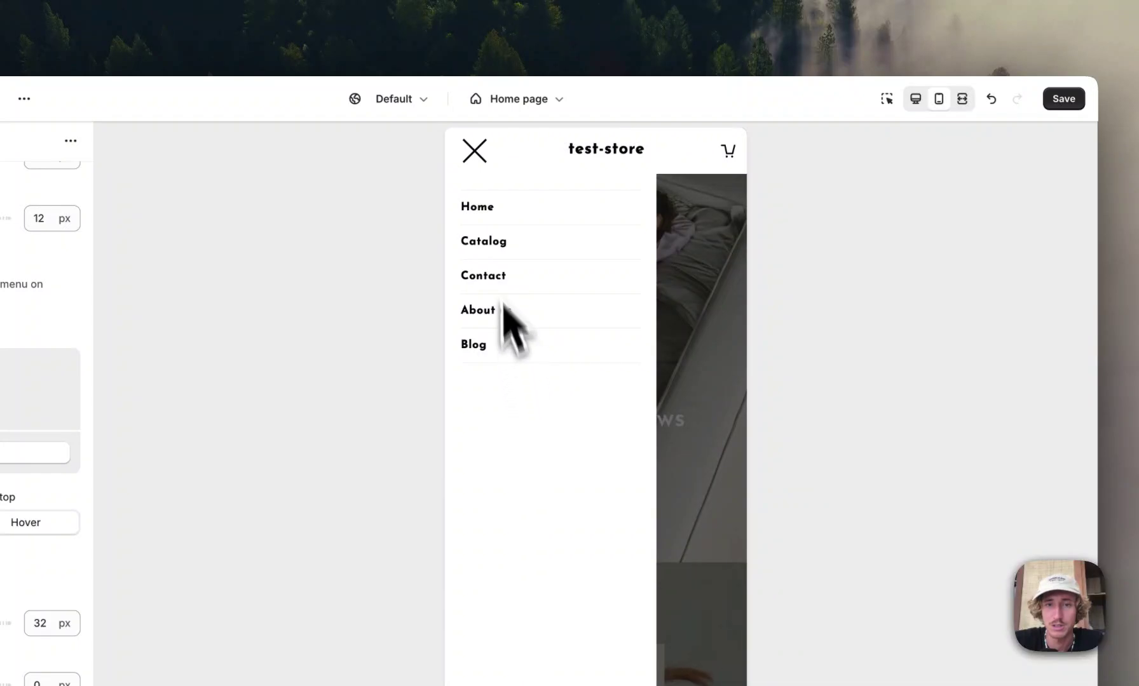
left_click(476, 153)
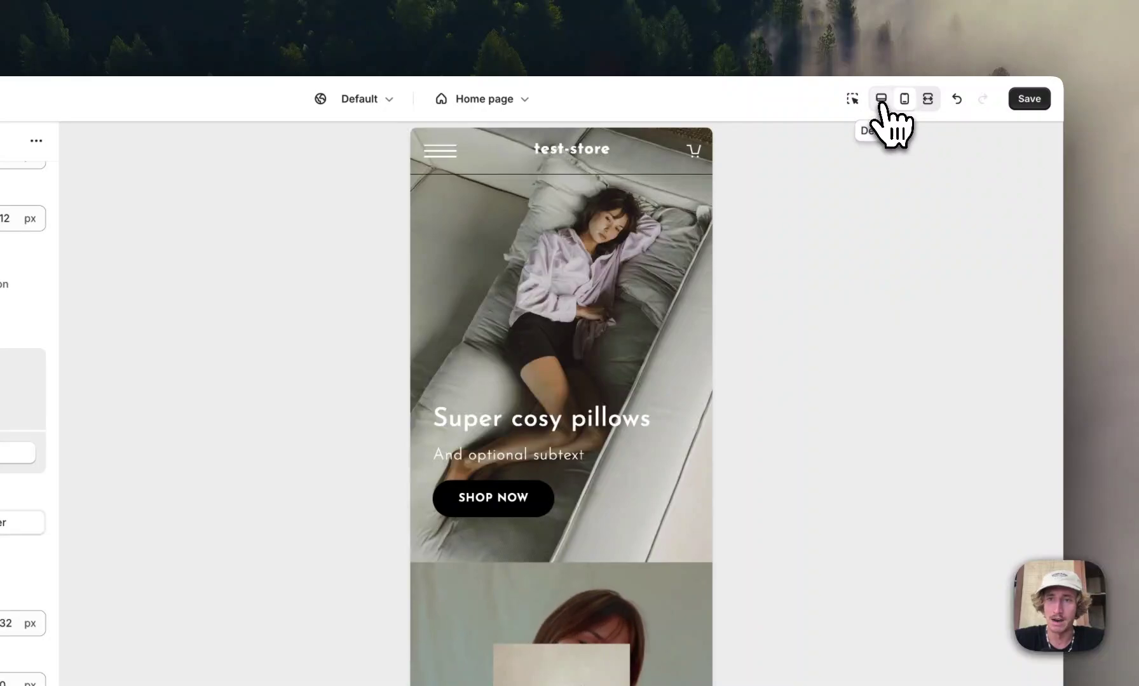
left_click(881, 98)
Set the Menu list Gap slider to 46 px, then scroll down to Logo settings.
scroll(31, 396, "down", 5)
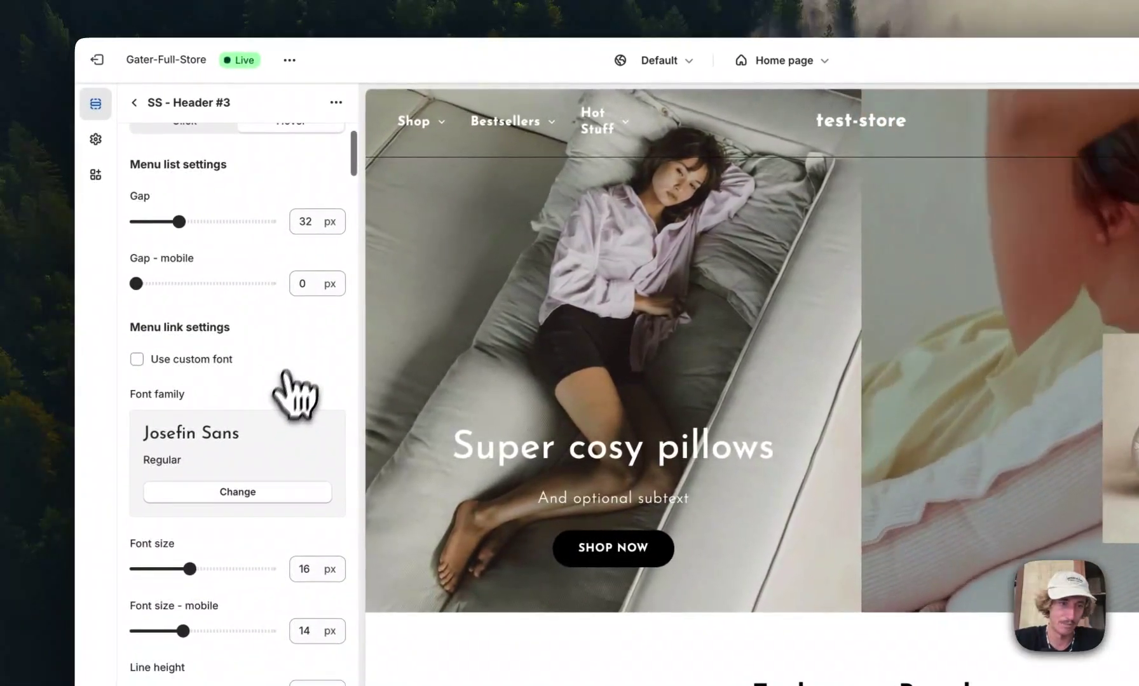
scroll(292, 391, "down", 1)
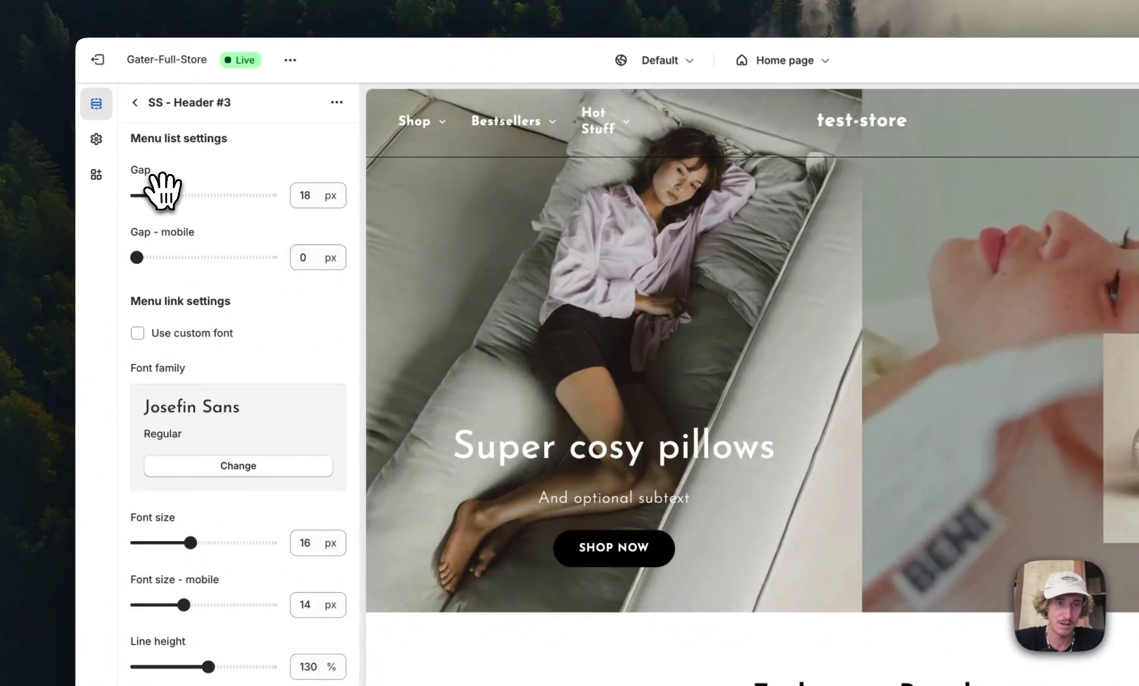
left_click_drag(180, 196, 211, 194)
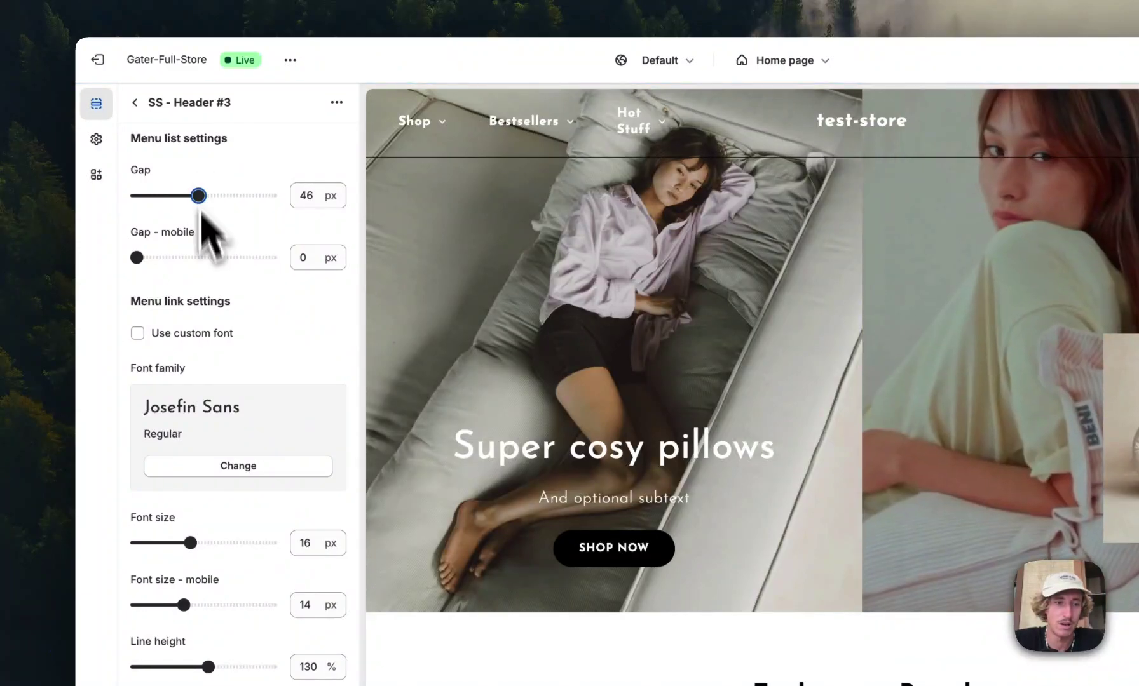
scroll(224, 397, "down", 10)
scroll(220, 382, "down", 10)
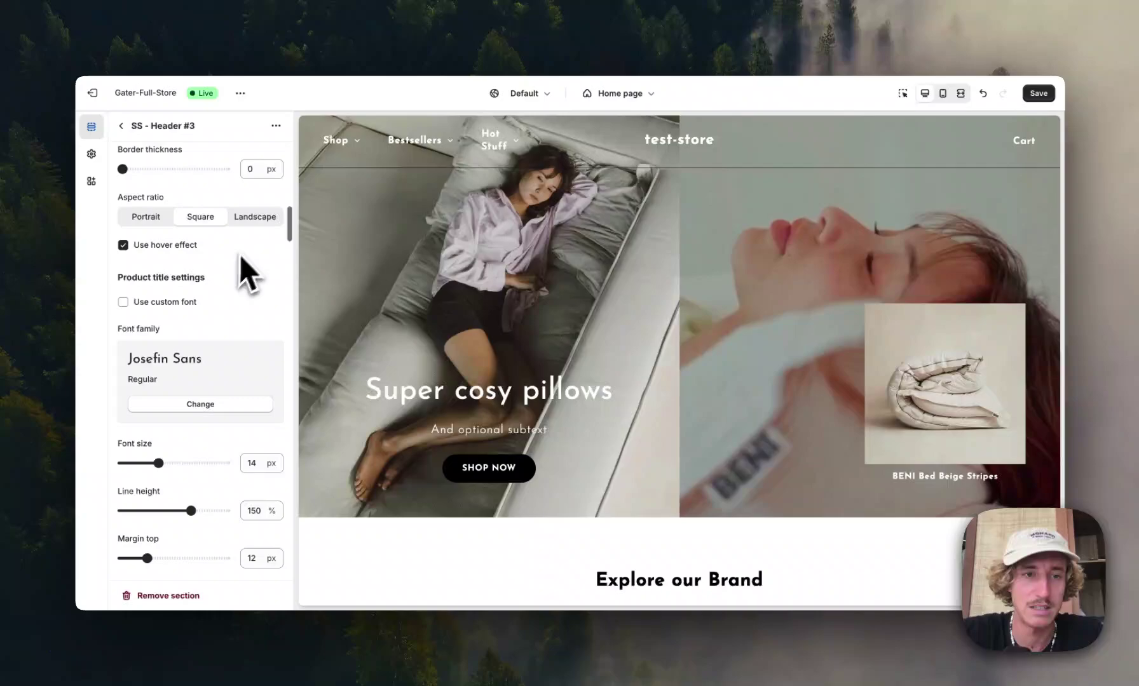
scroll(248, 257, "down", 13)
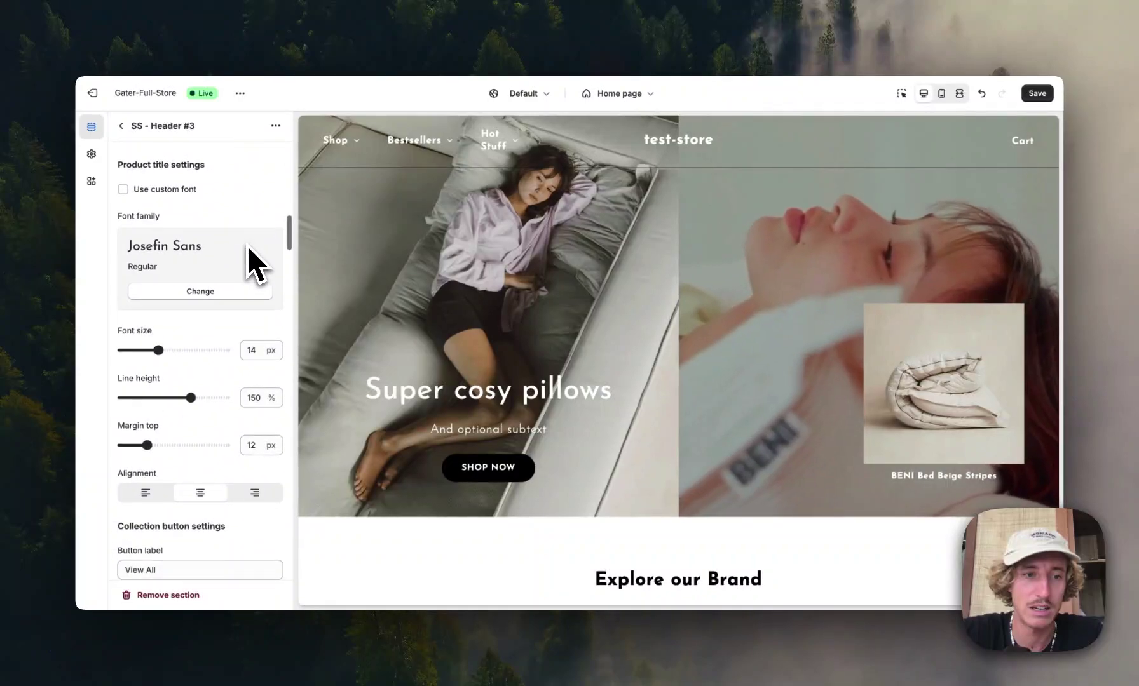
scroll(249, 248, "down", 10)
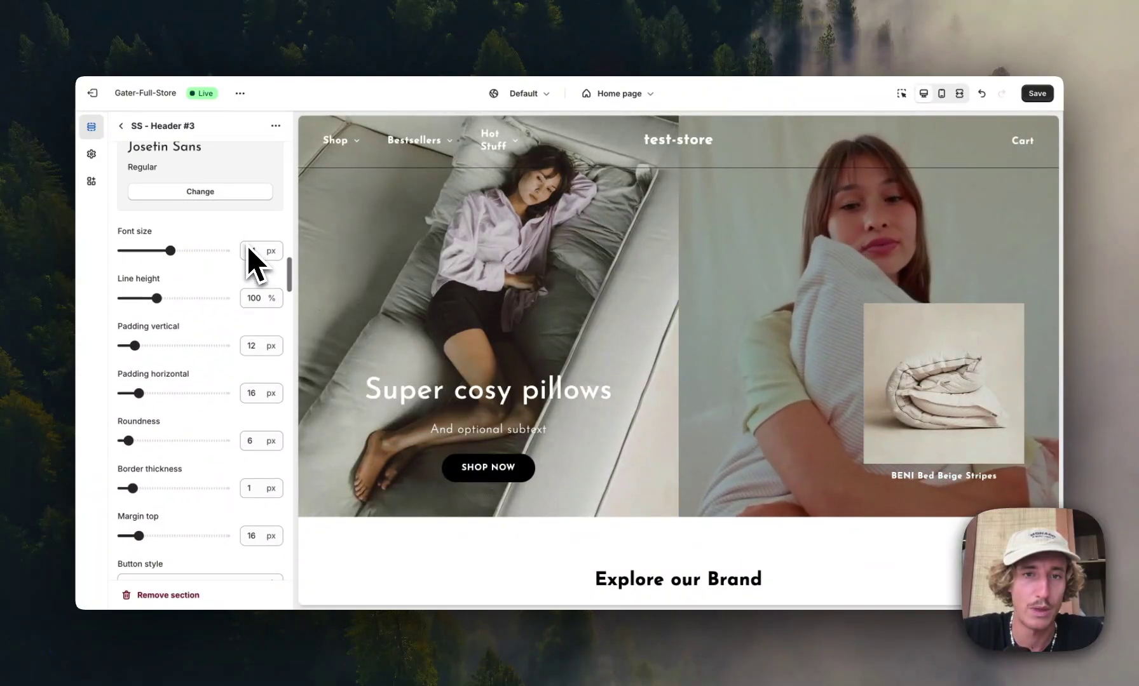
scroll(247, 258, "down", 3)
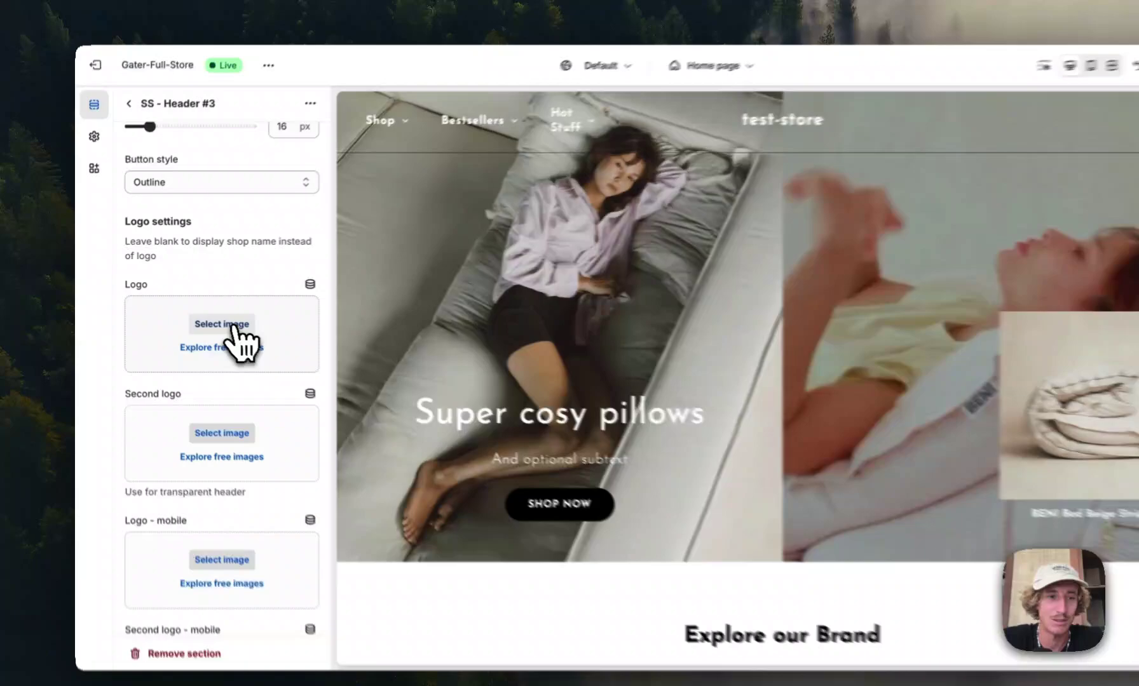
Choose the Nike swoosh image in the Logo file picker and confirm it.
left_click(234, 325)
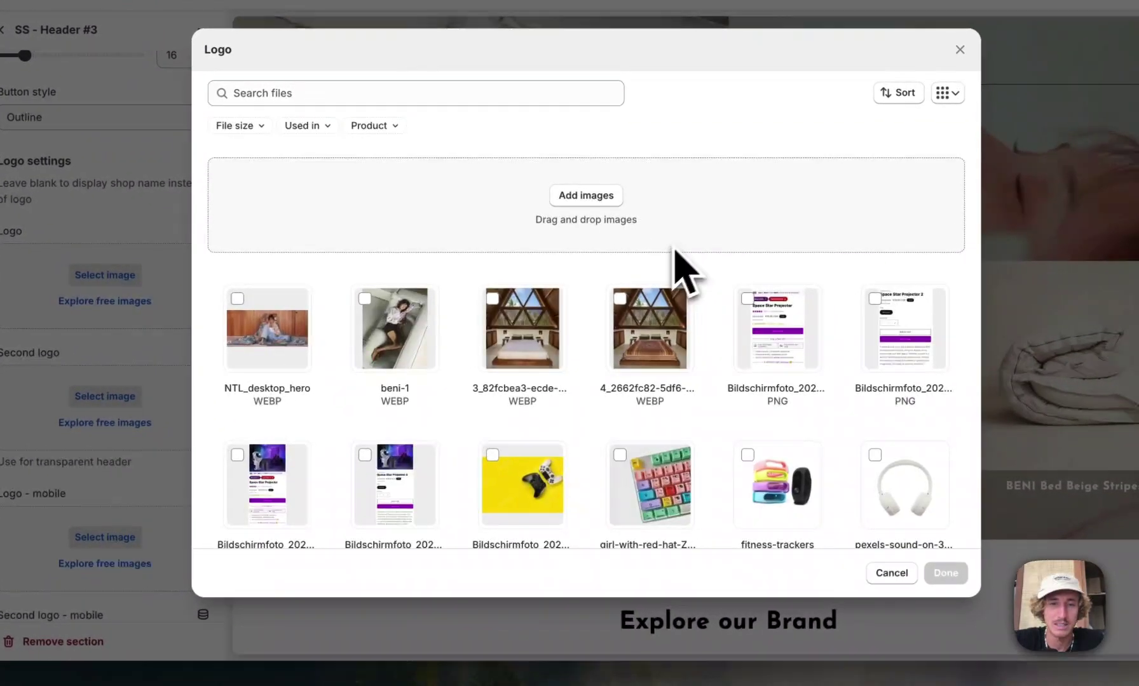
scroll(500, 401, "down", 5)
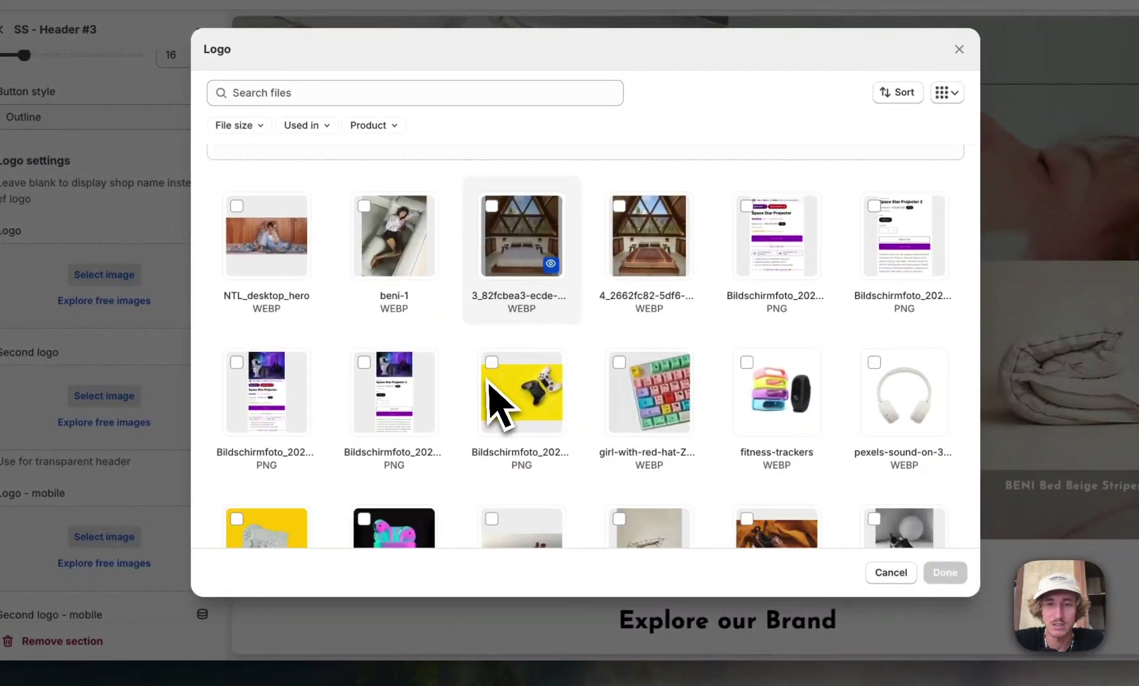
left_click(394, 502)
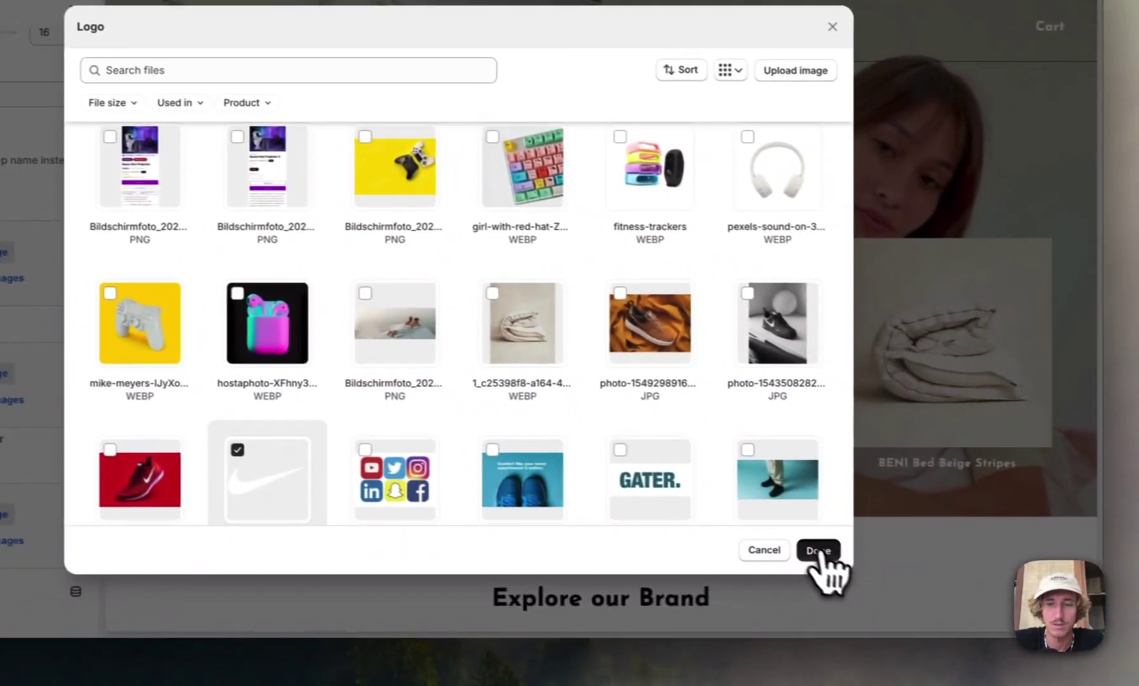
left_click(944, 572)
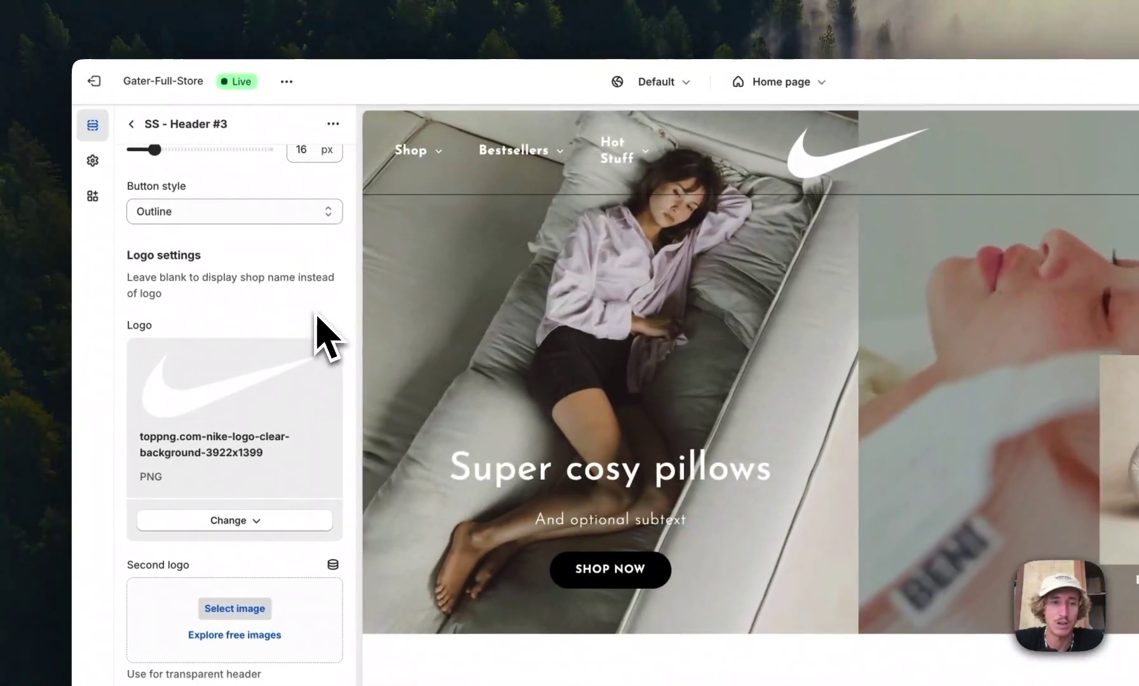
Reduce the desktop logo Width slider from 180 px to 90 px.
scroll(286, 324, "up", 5)
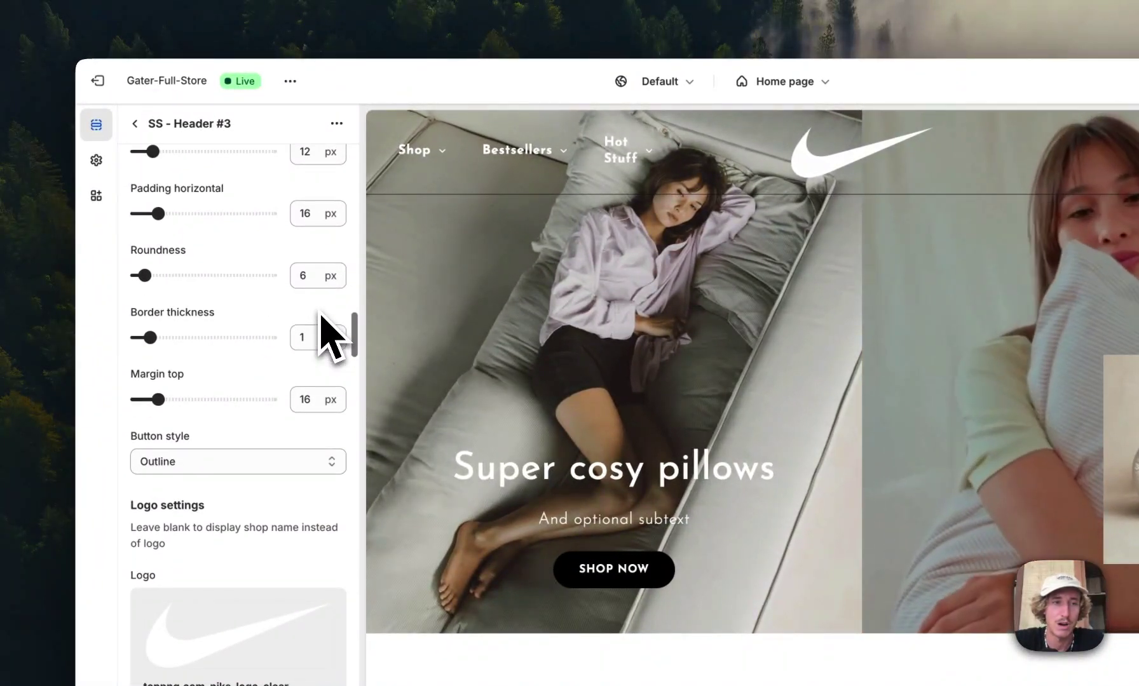
scroll(305, 305, "up", 3)
scroll(273, 290, "down", 10)
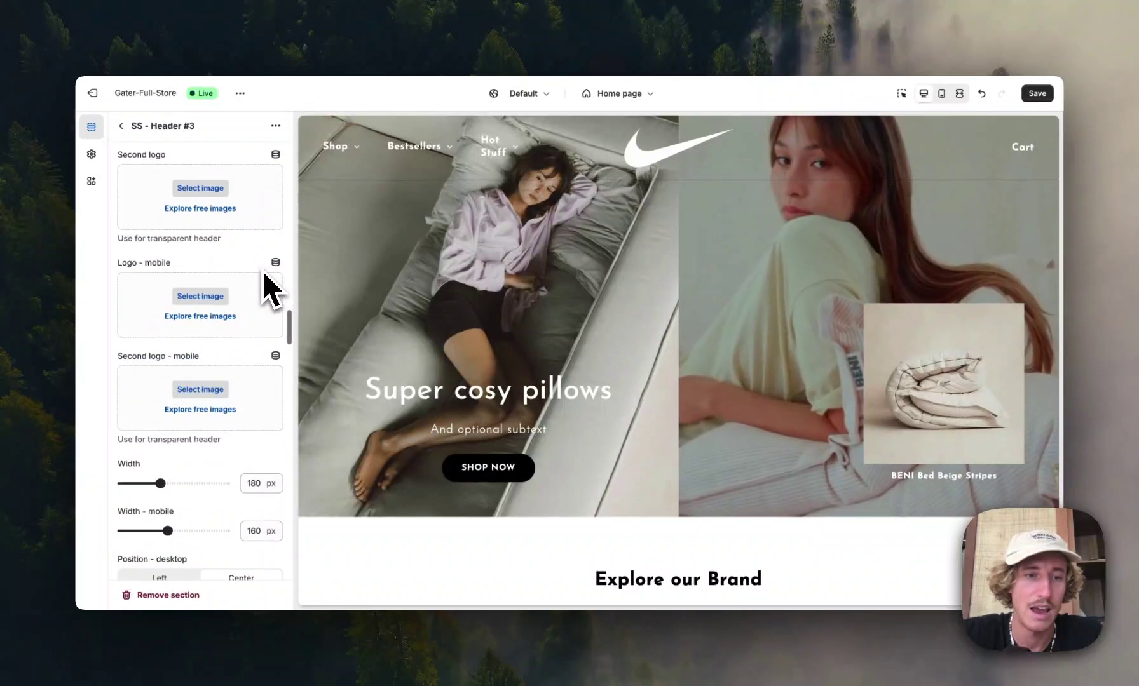
scroll(272, 289, "down", 5)
left_click_drag(160, 309, 141, 309)
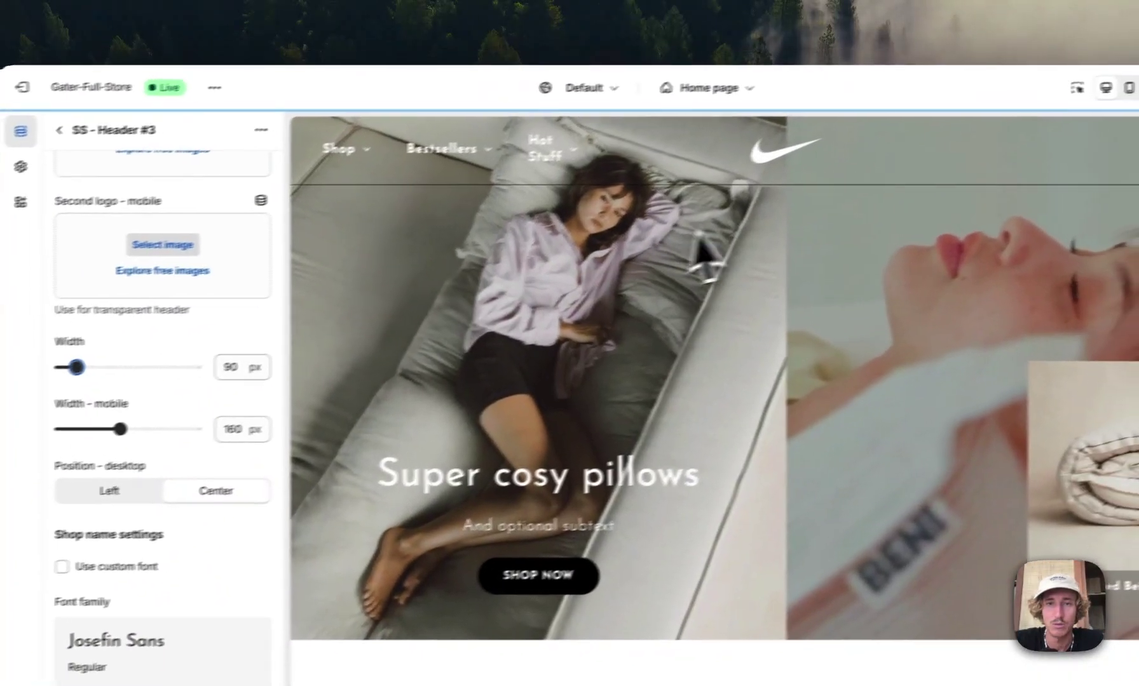
scroll(274, 387, "down", 3)
scroll(236, 353, "down", 5)
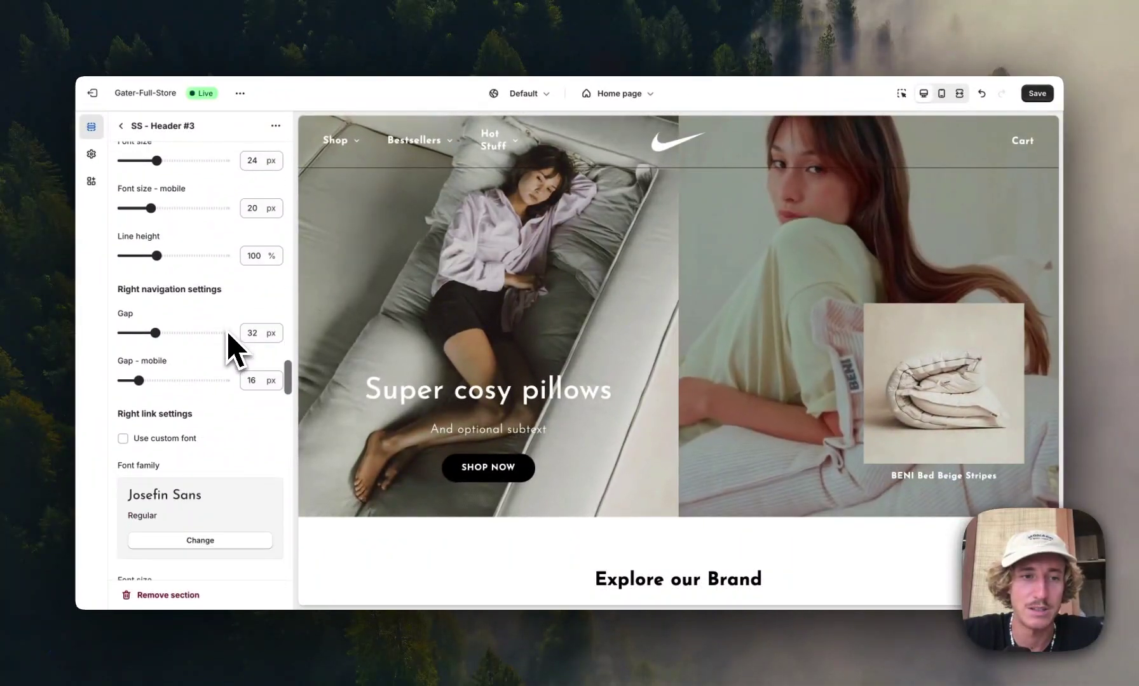
scroll(232, 349, "down", 4)
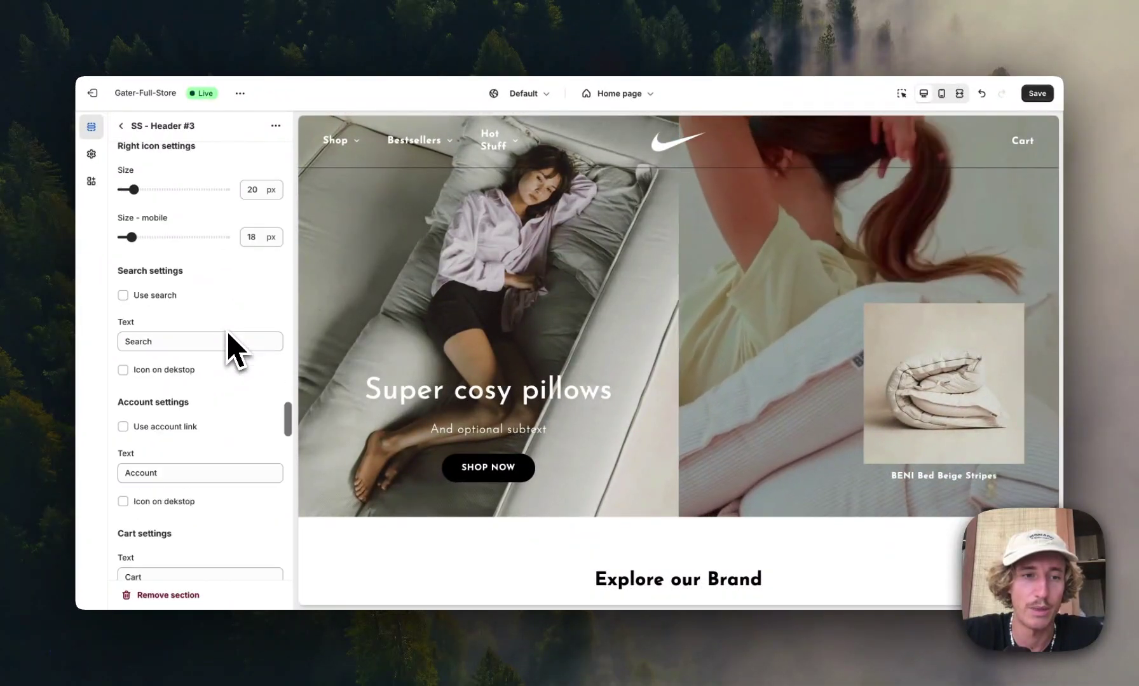
Turn on the cart's Icon on desktop option in SS - Header #3's Cart settings.
scroll(196, 289, "down", 1)
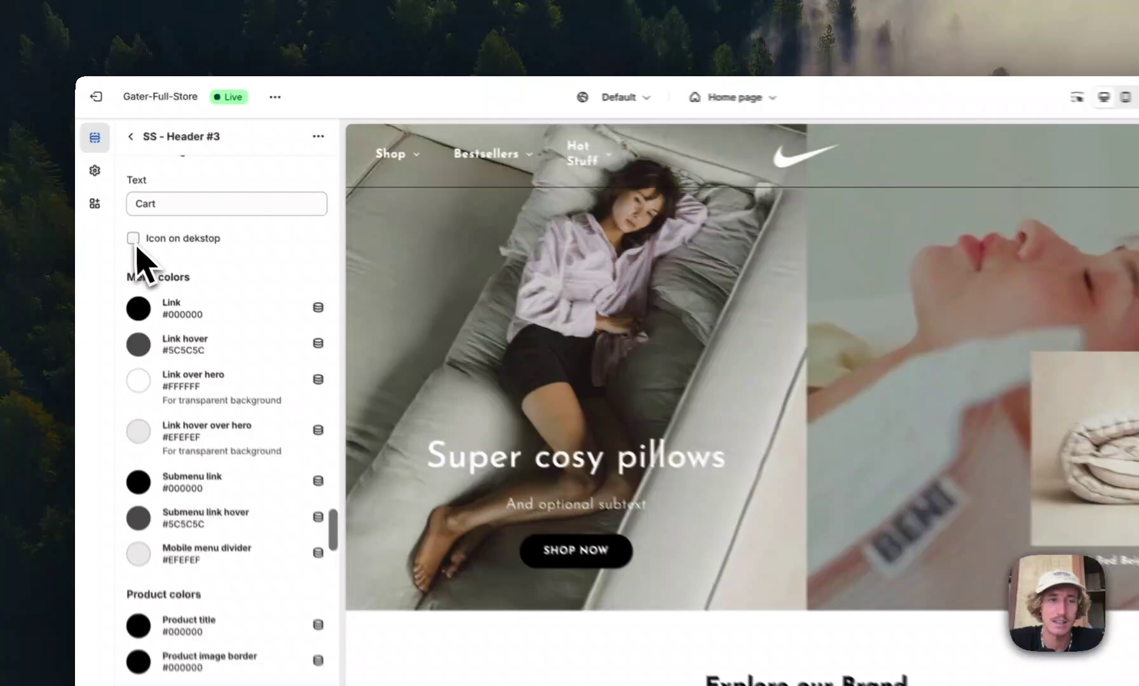
left_click(123, 209)
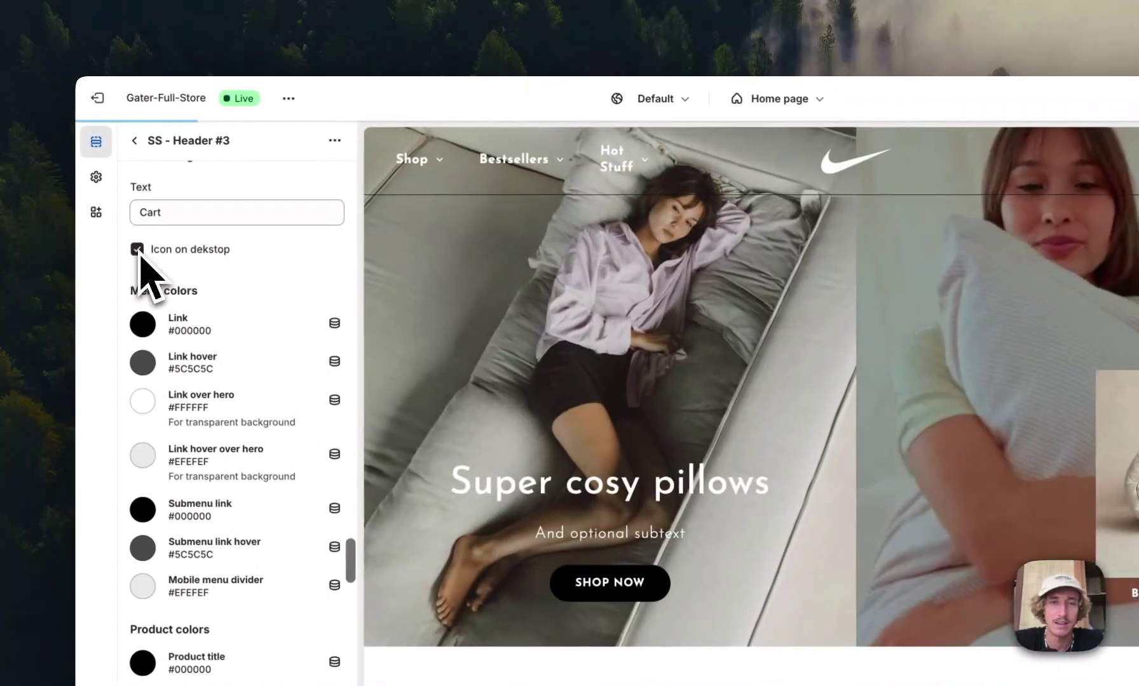